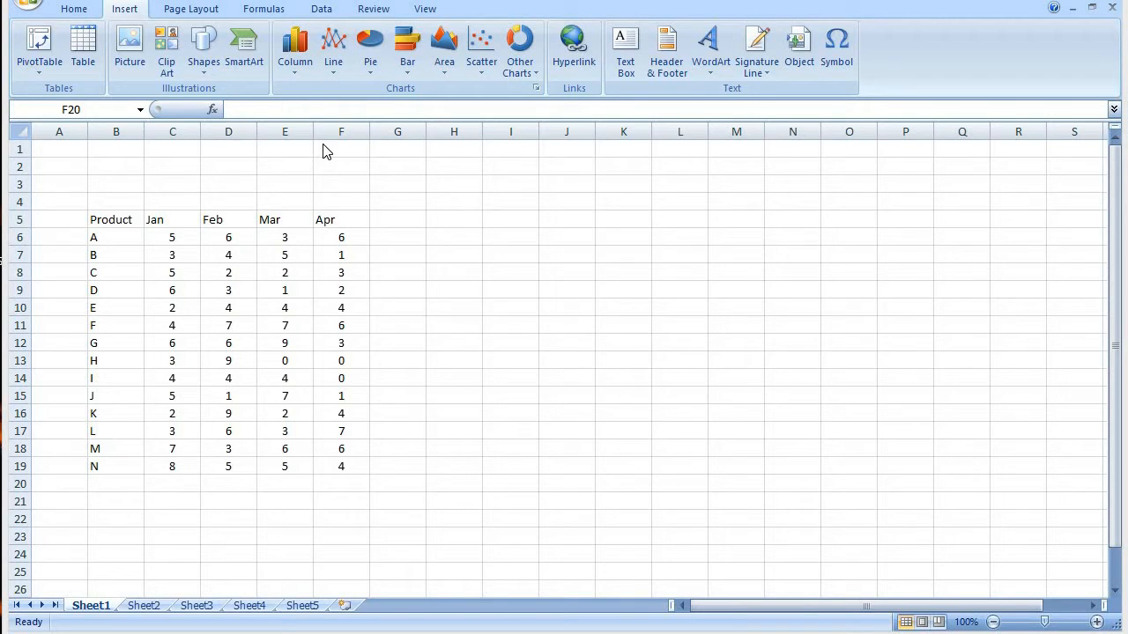
left_click(295, 78)
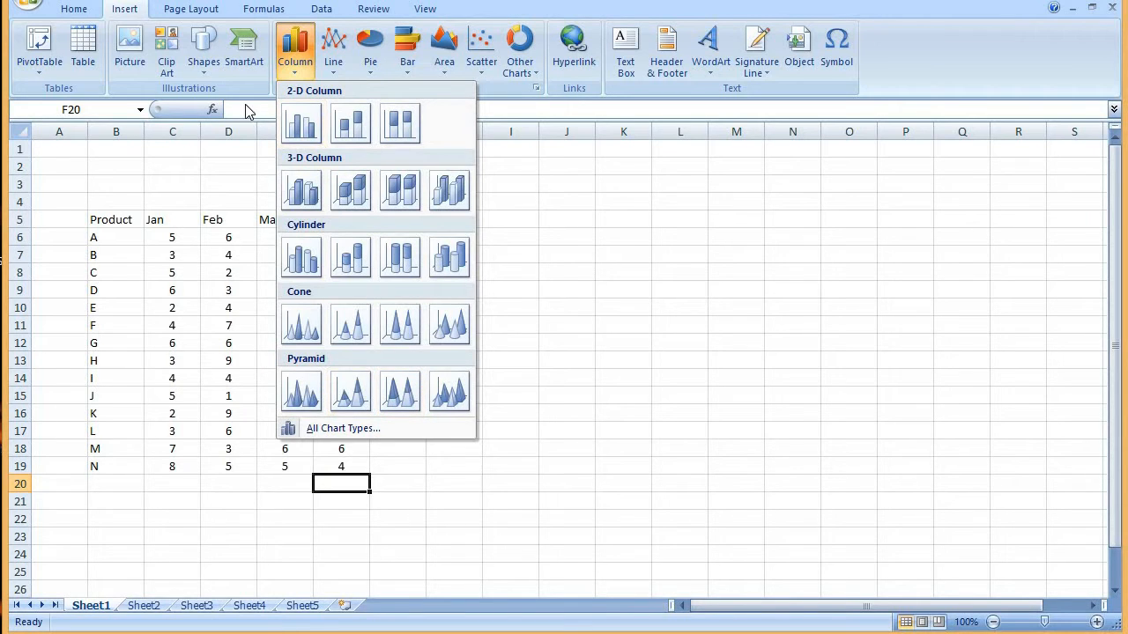
left_click(637, 191)
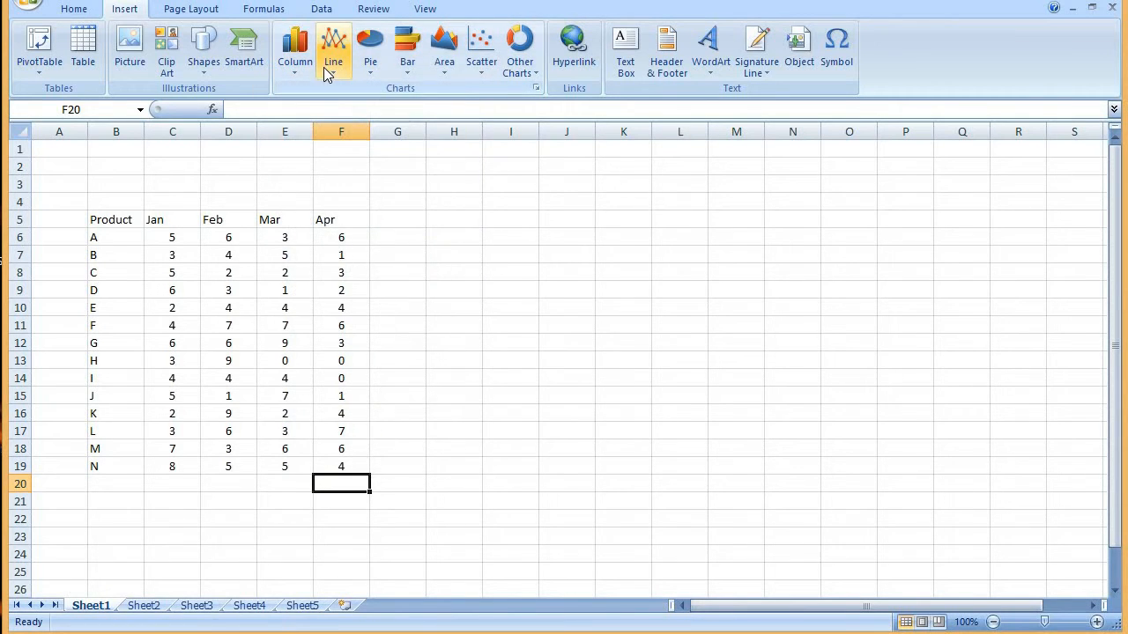
left_click(328, 67)
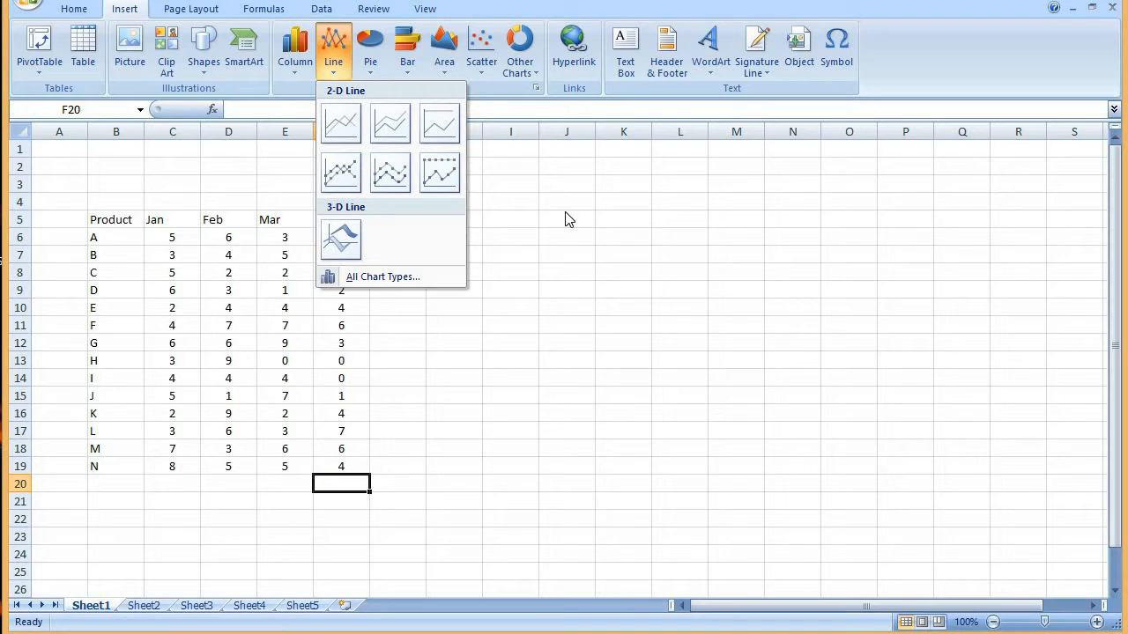
left_click(513, 222)
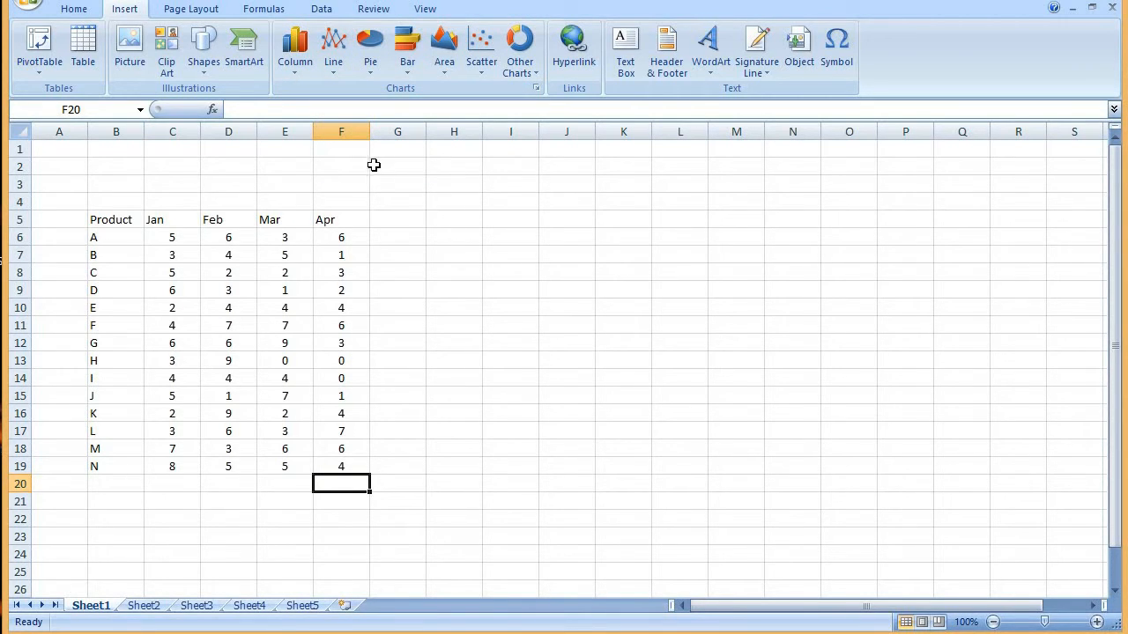
Insert a basic 2-D line chart and place it beside the product table, starting around column H, row 2.
left_click(334, 72)
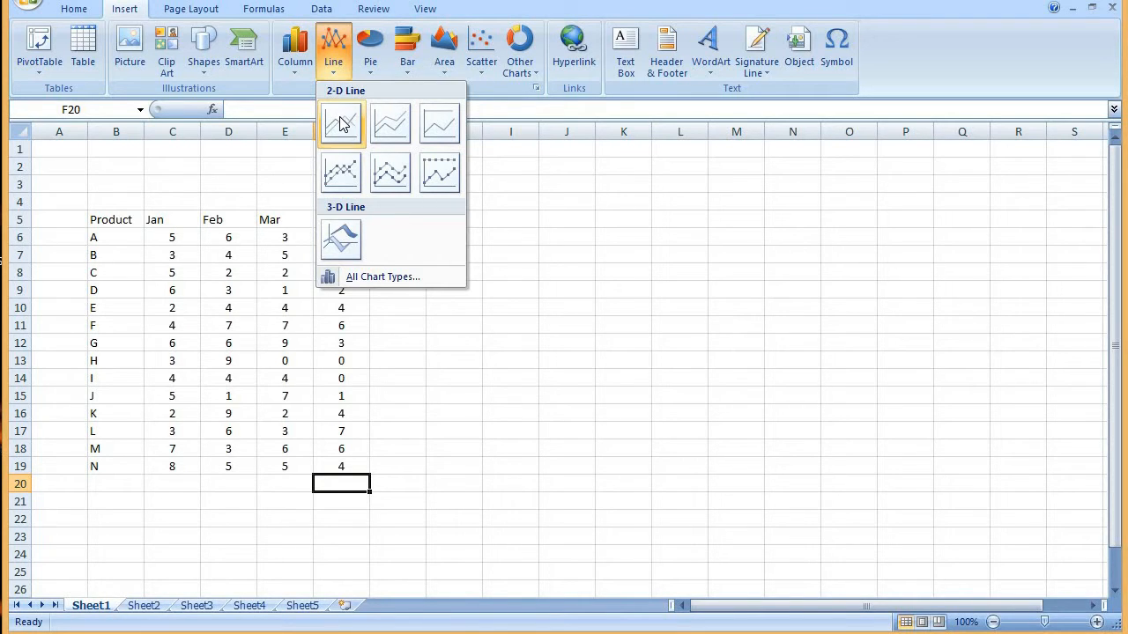
left_click(341, 124)
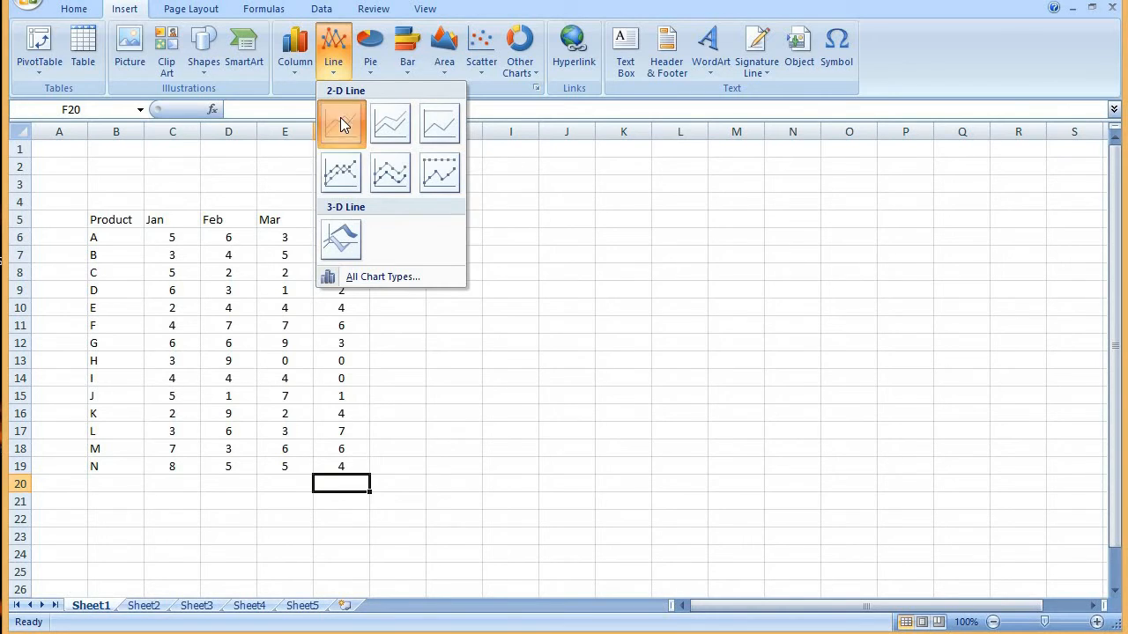
left_click_drag(553, 253, 623, 168)
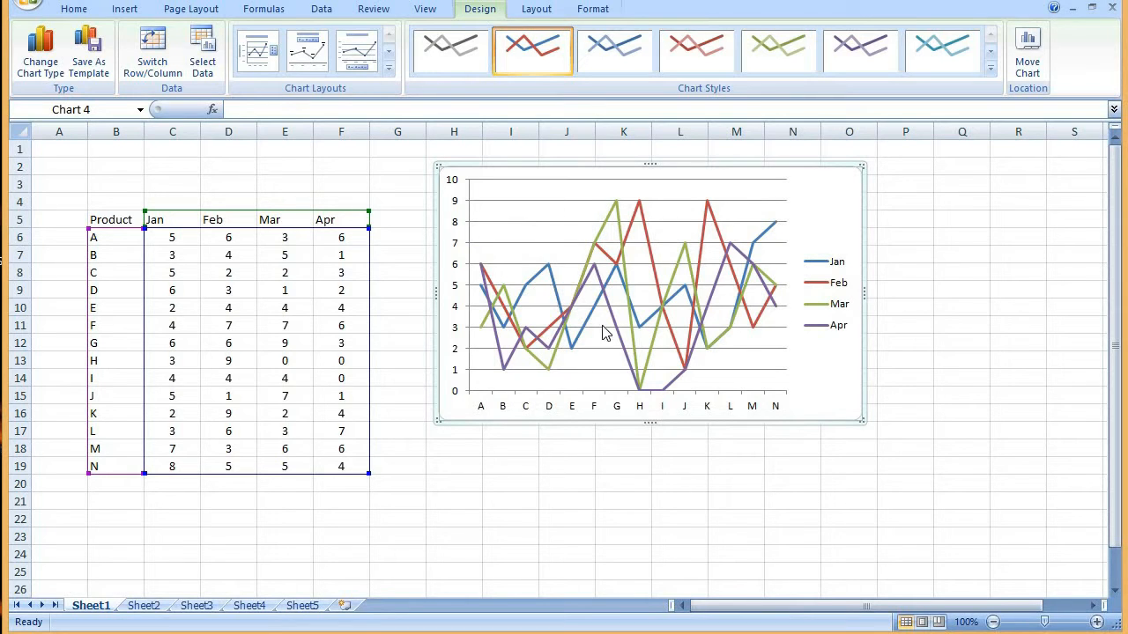
Remove the Jan, Feb, Mar and Apr series from the chart's data source so the chart is empty.
left_click(203, 76)
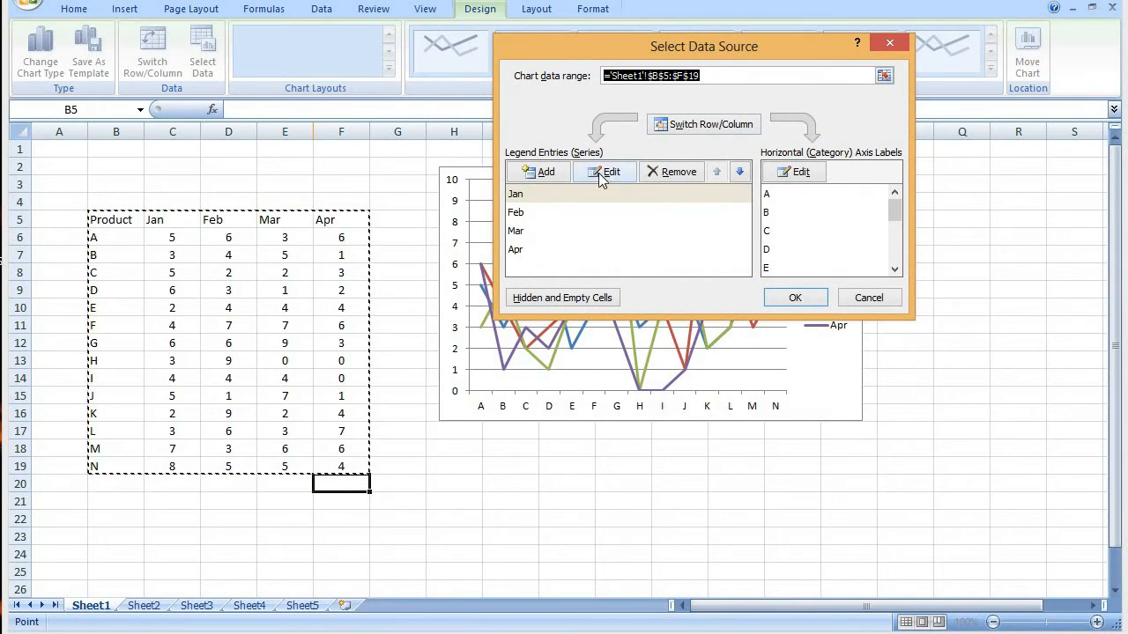
left_click(661, 171)
left_click(662, 172)
left_click(545, 192)
left_click(674, 172)
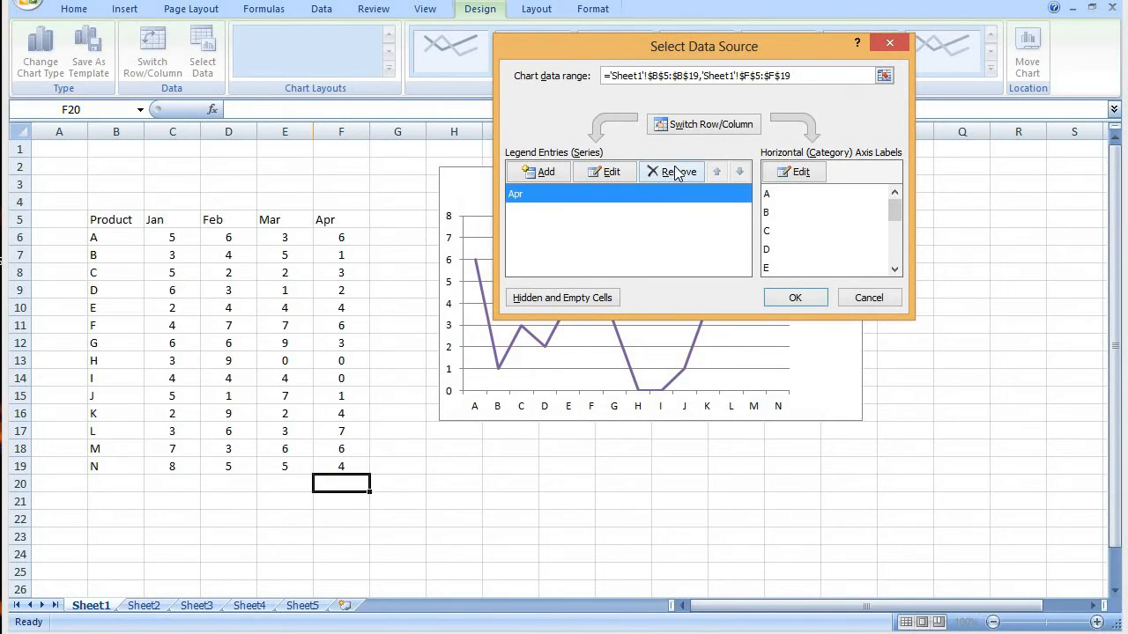
left_click(674, 172)
left_click(796, 296)
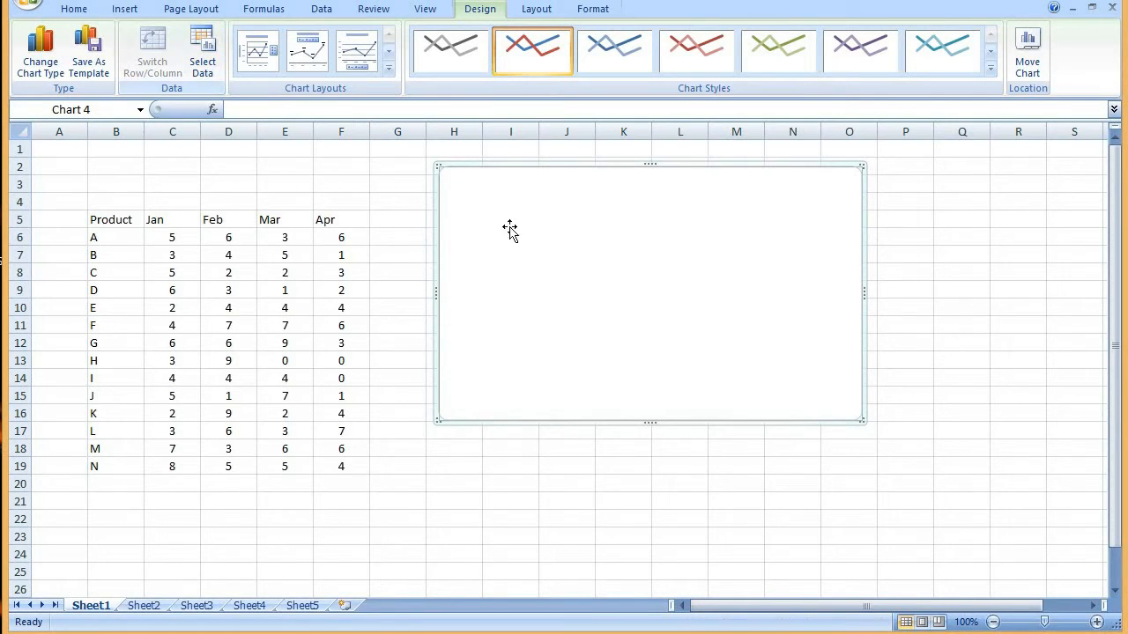
Add a data series named Product to the chart, using the product A values in C6:F6.
left_click(207, 40)
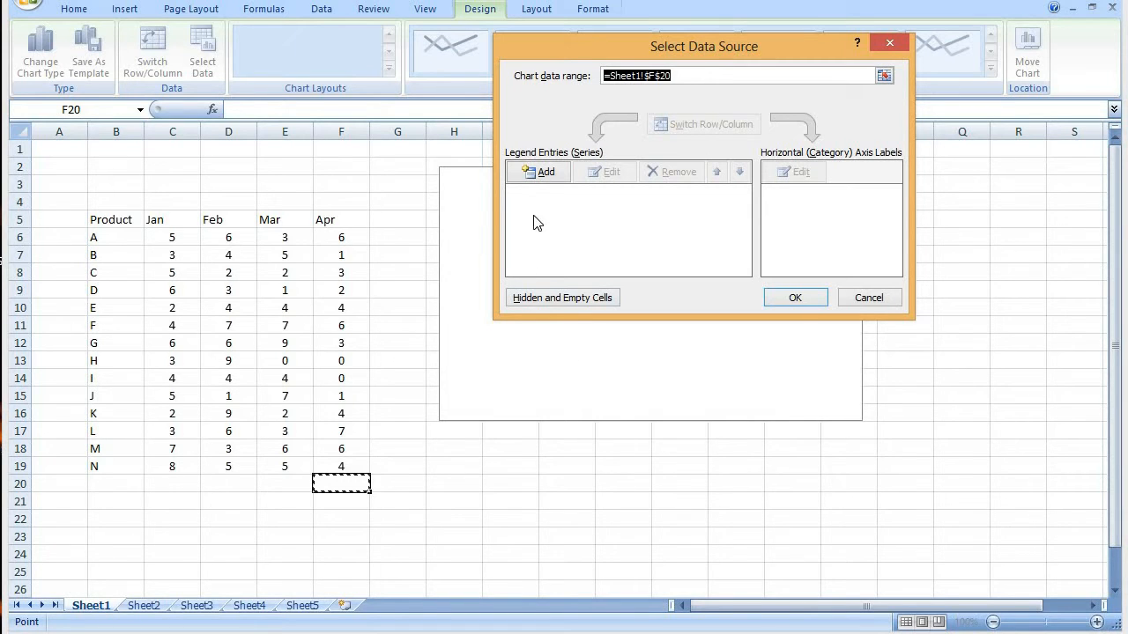
left_click(542, 173)
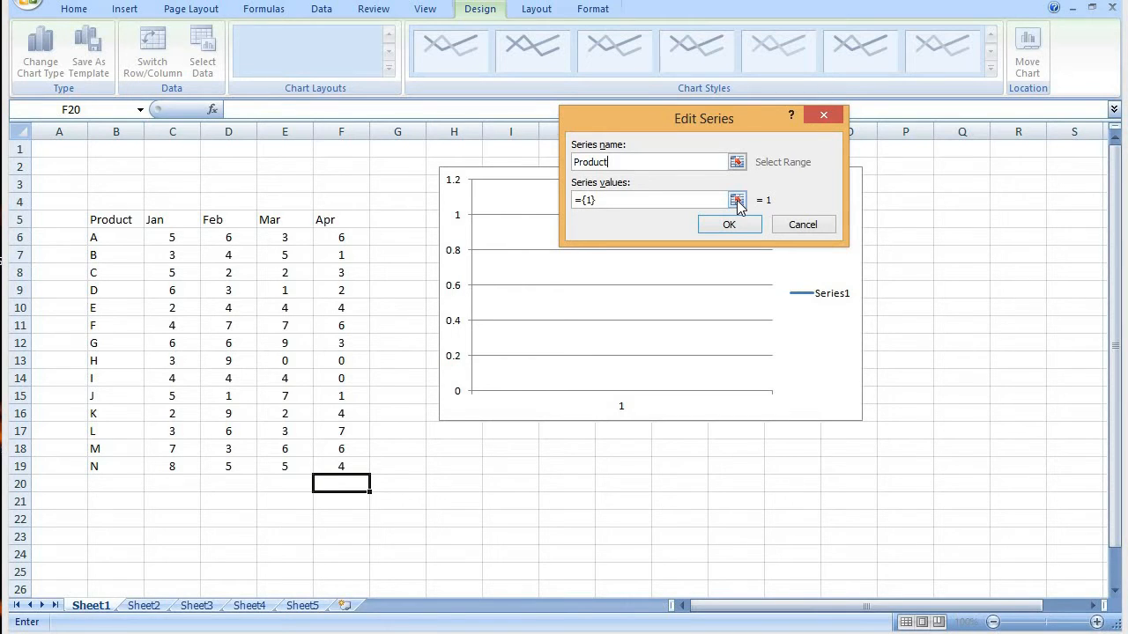
left_click(737, 200)
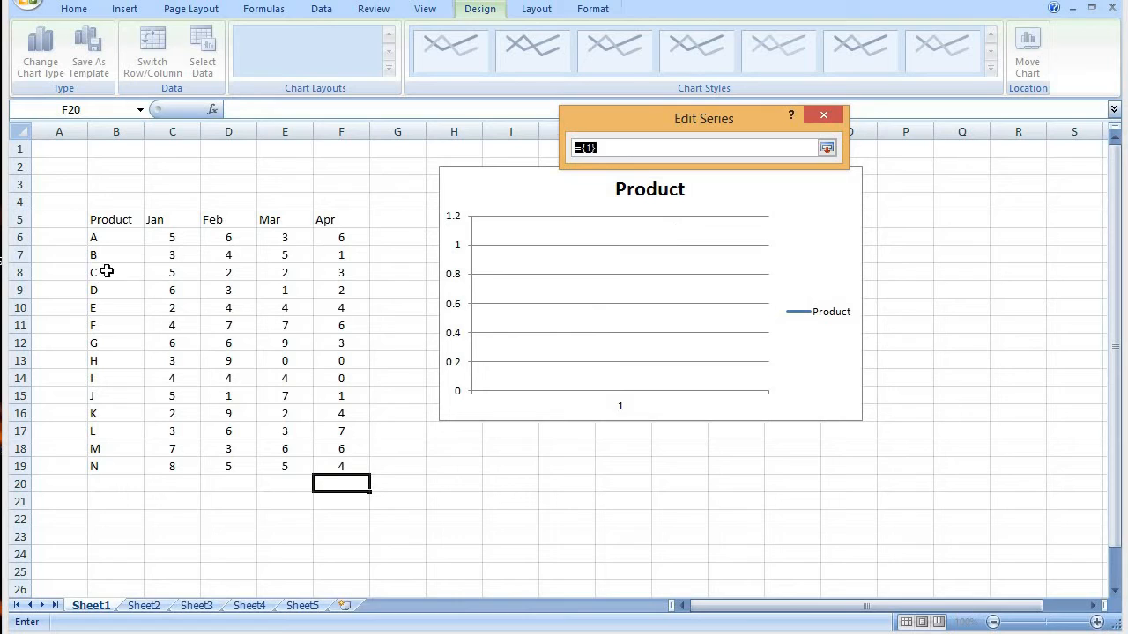
left_click_drag(171, 235, 348, 241)
left_click(827, 148)
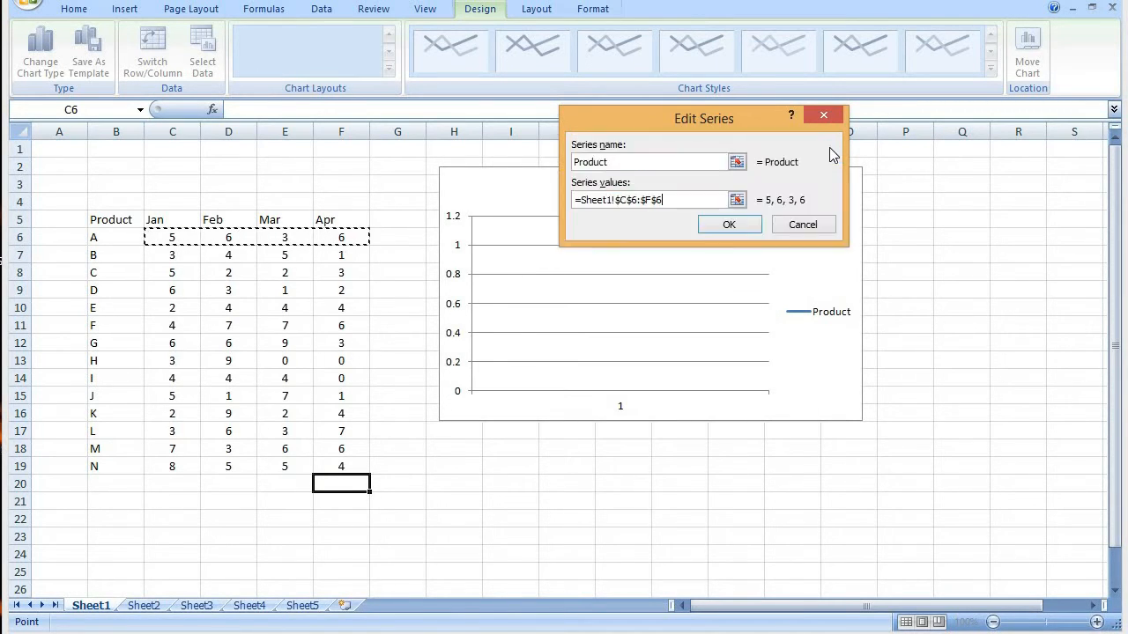
left_click(729, 226)
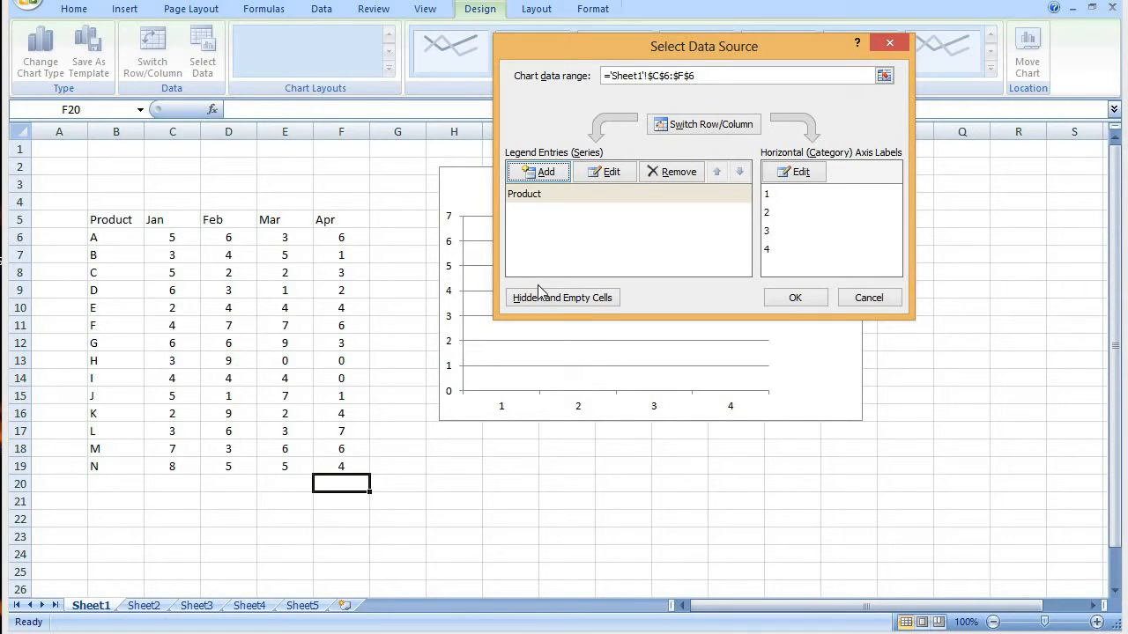
Set the chart's horizontal axis labels to the month names in C5:F5 and apply the data source.
left_click_drag(778, 54, 1127, 217)
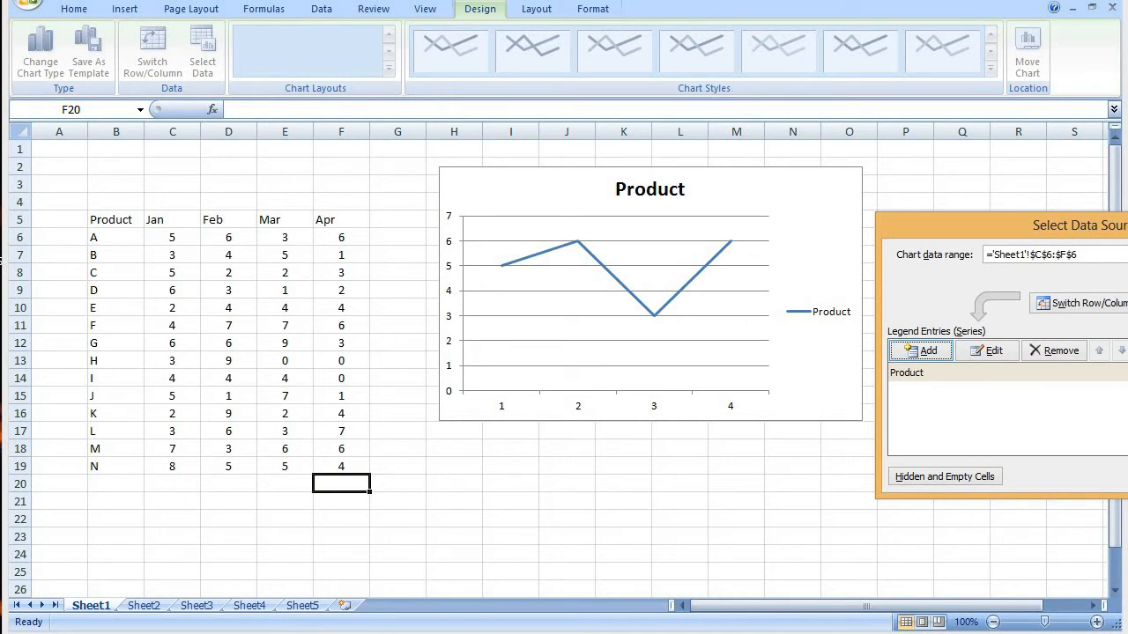
left_click(1127, 351)
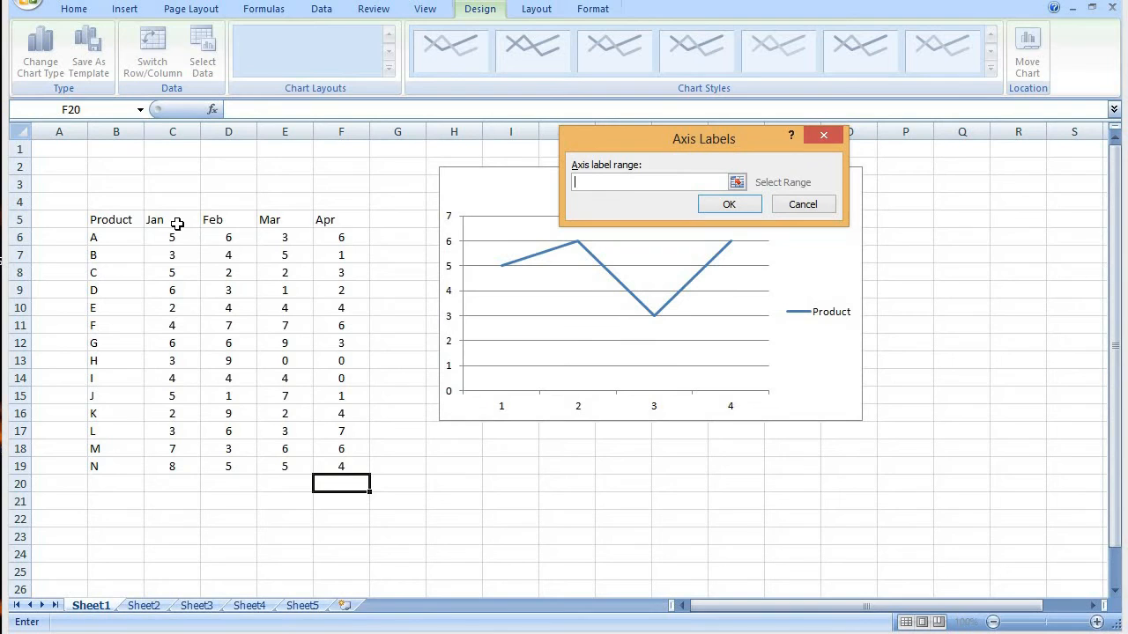
left_click_drag(177, 224, 339, 220)
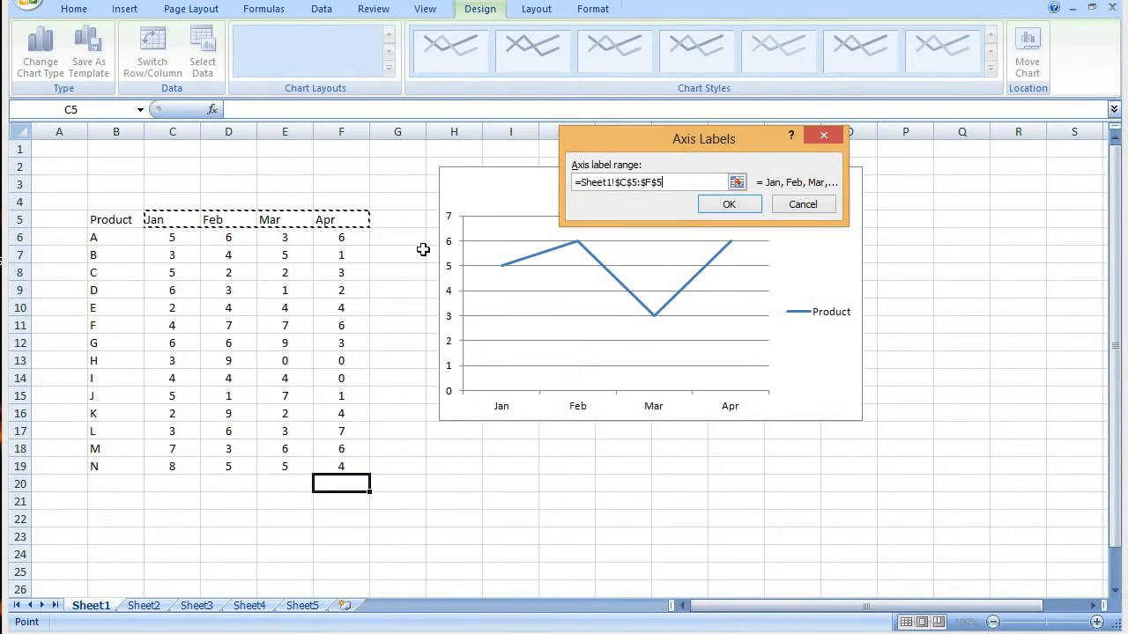
left_click(729, 205)
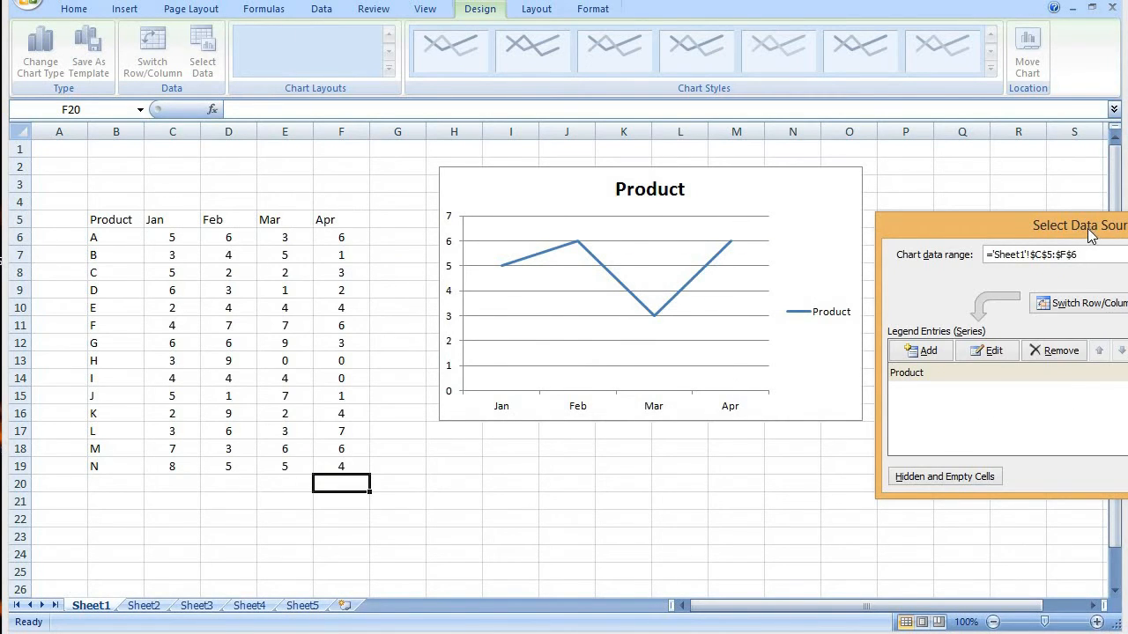
left_click_drag(1092, 235, 657, 230)
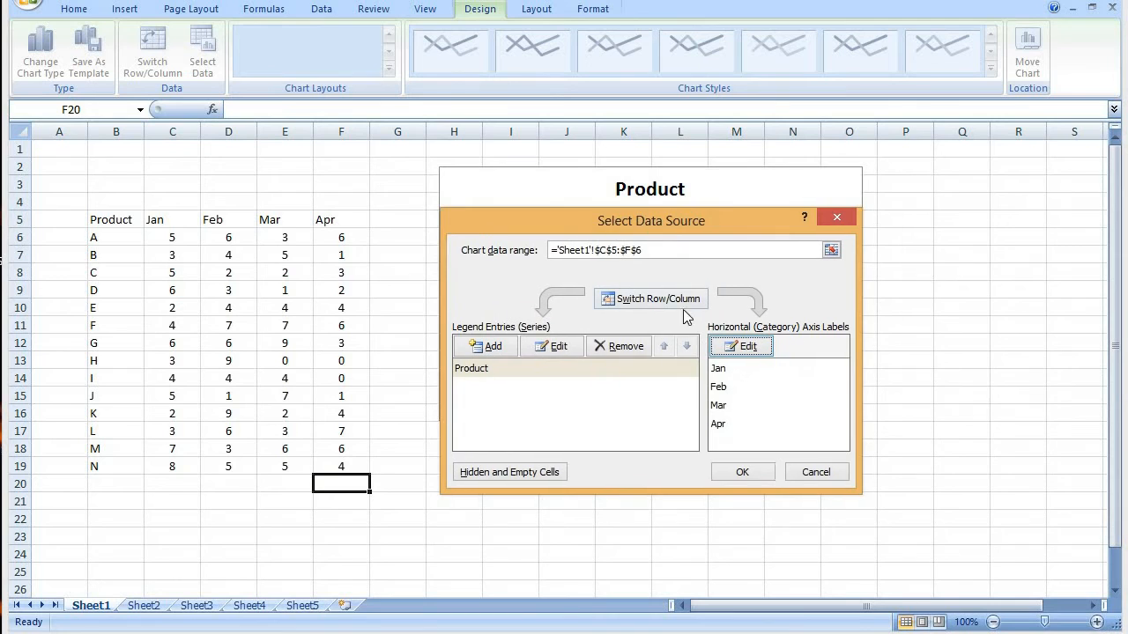
left_click(727, 349)
left_click(733, 183)
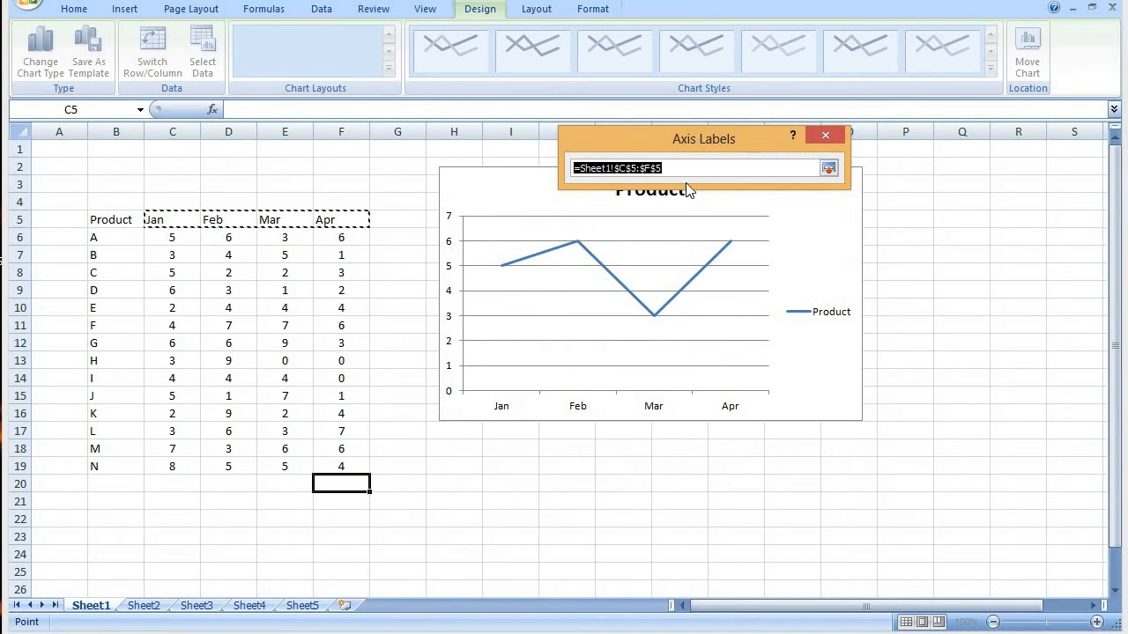
left_click_drag(154, 217, 339, 217)
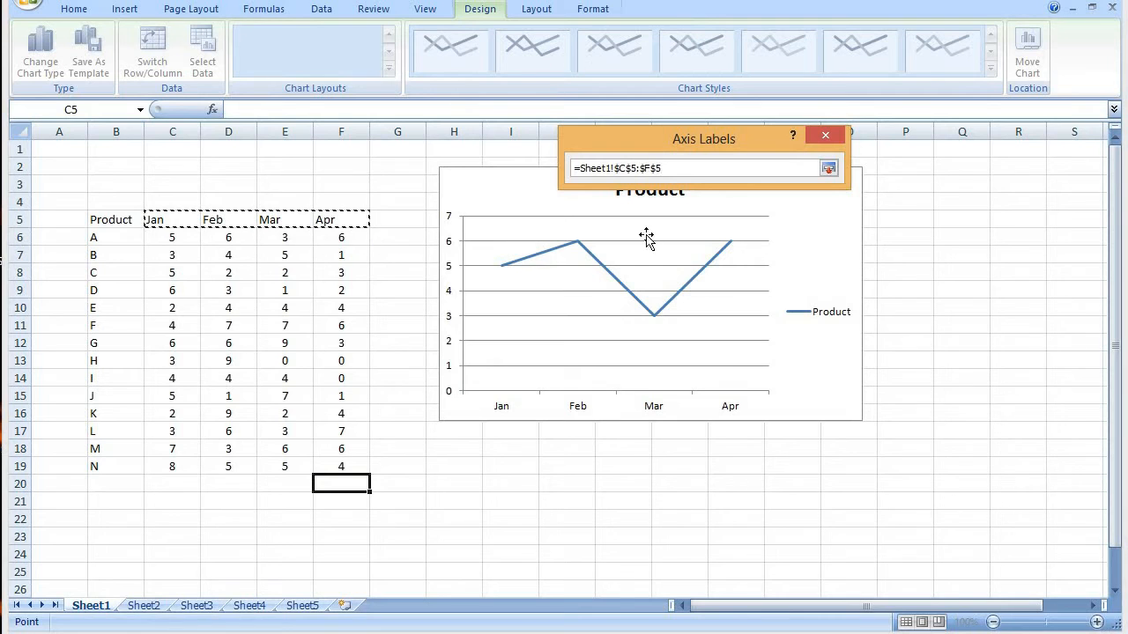
left_click(829, 172)
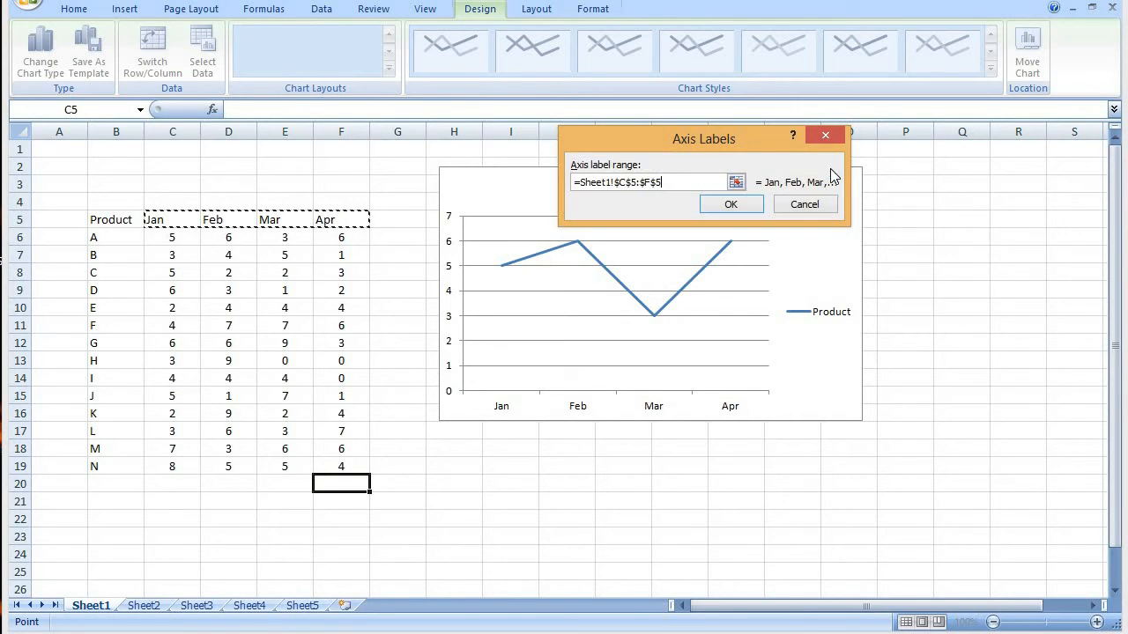
left_click(755, 204)
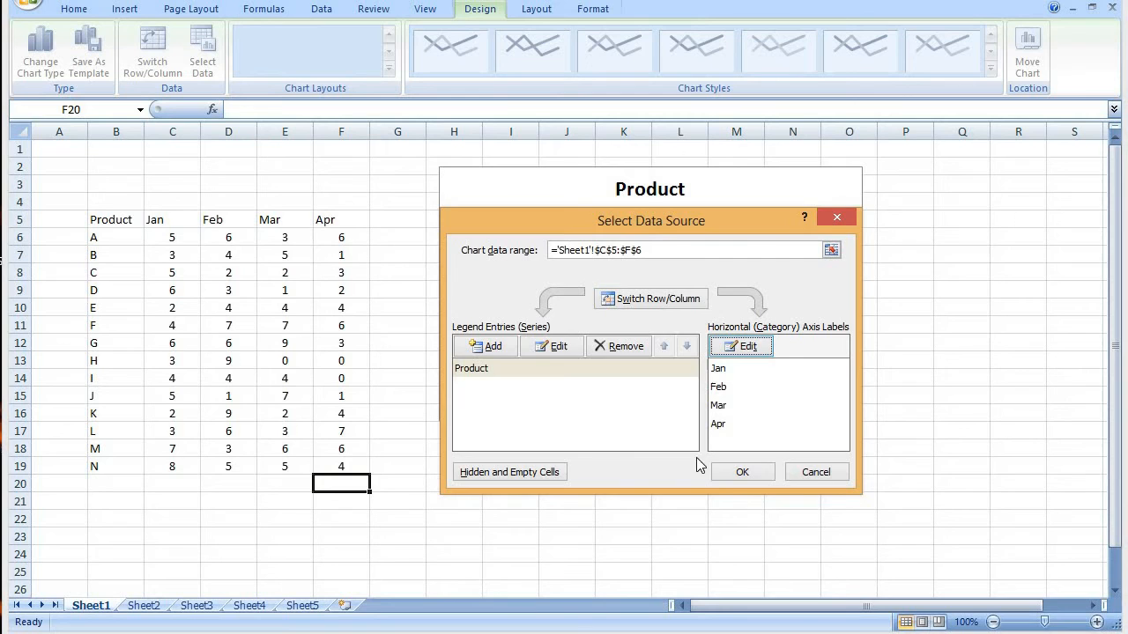
left_click(740, 473)
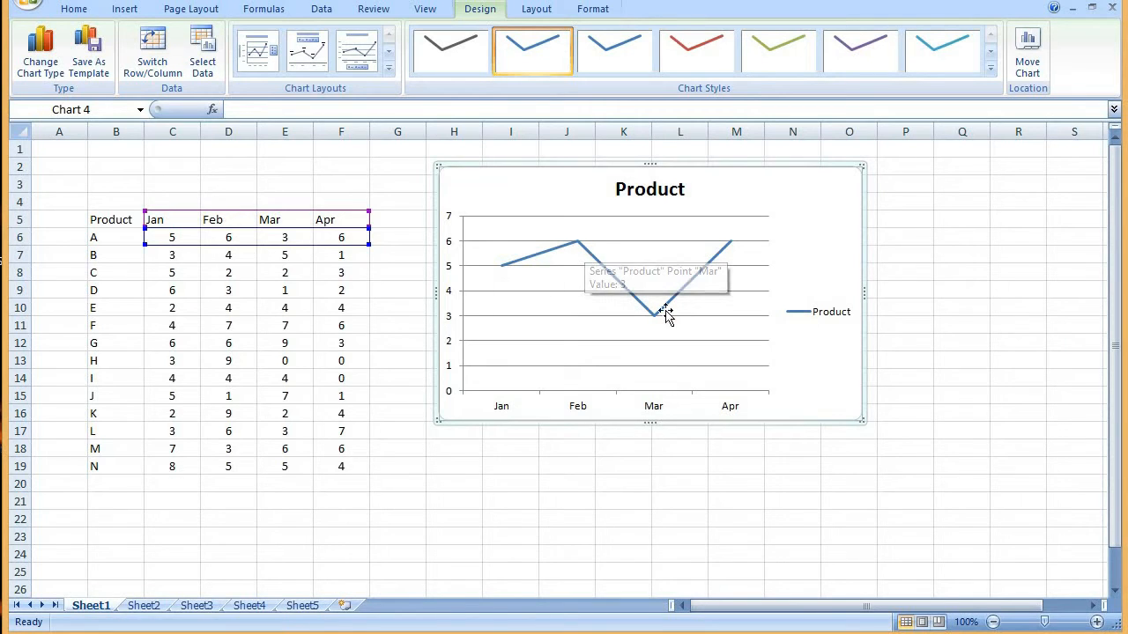
Replace the chart's Product series with a series named Jan that uses the values in C6:C19.
mouse_move(662, 319)
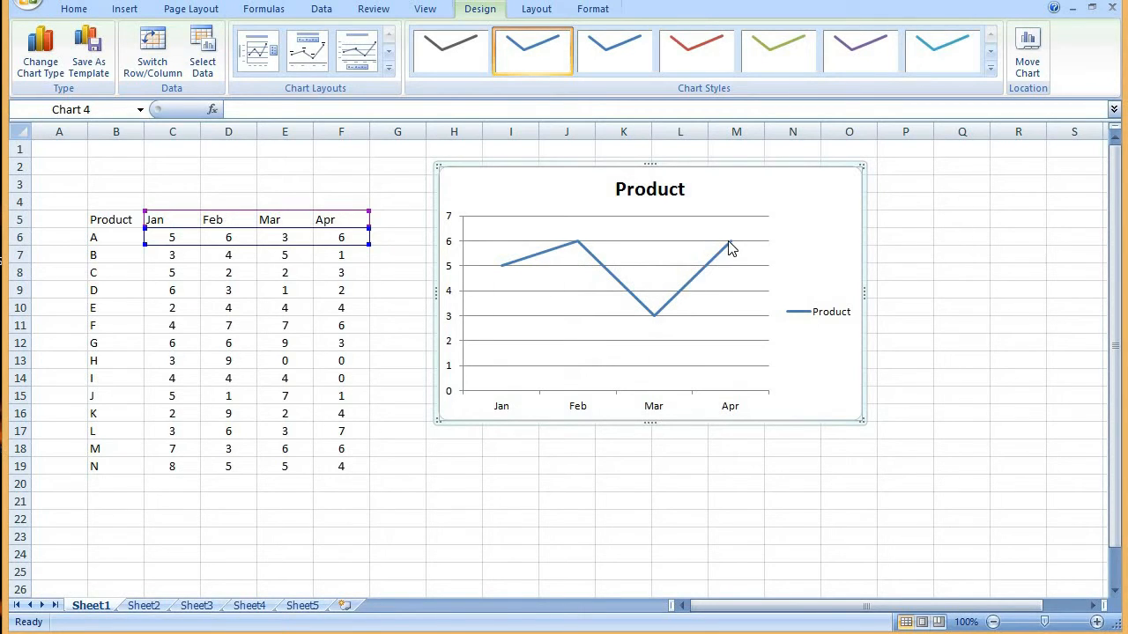
mouse_move(728, 247)
left_click(201, 56)
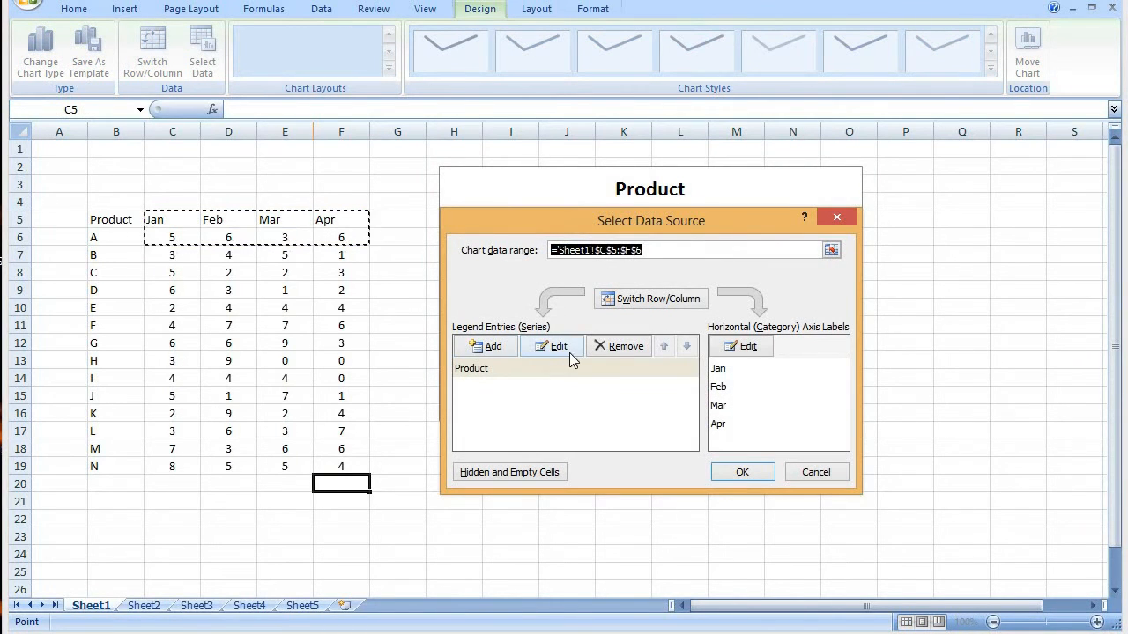
left_click(622, 346)
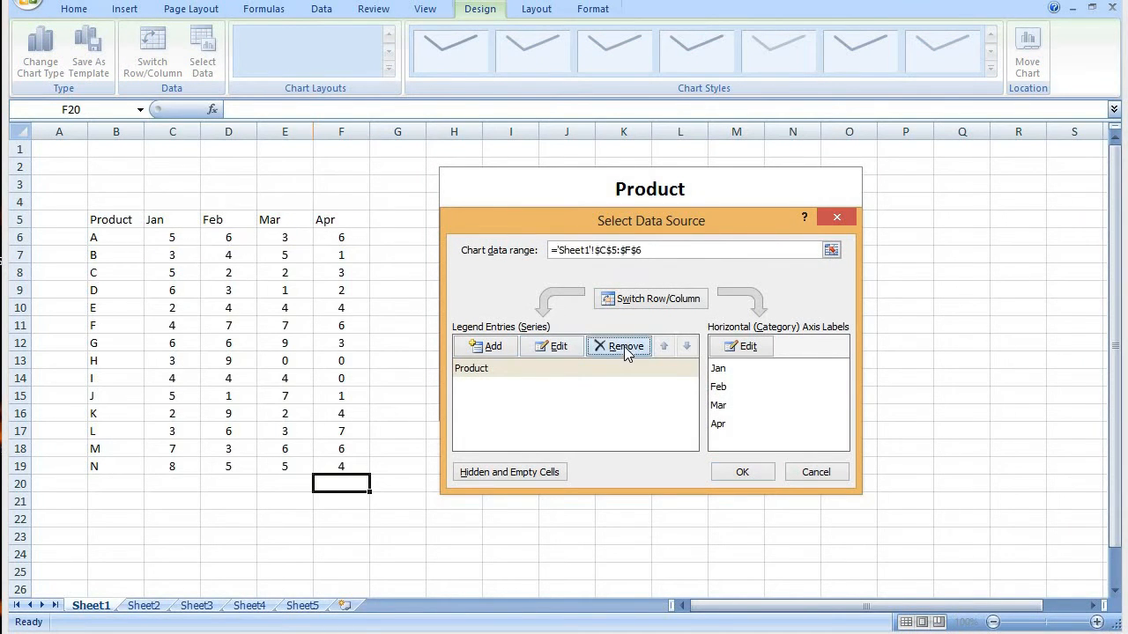
left_click(490, 348)
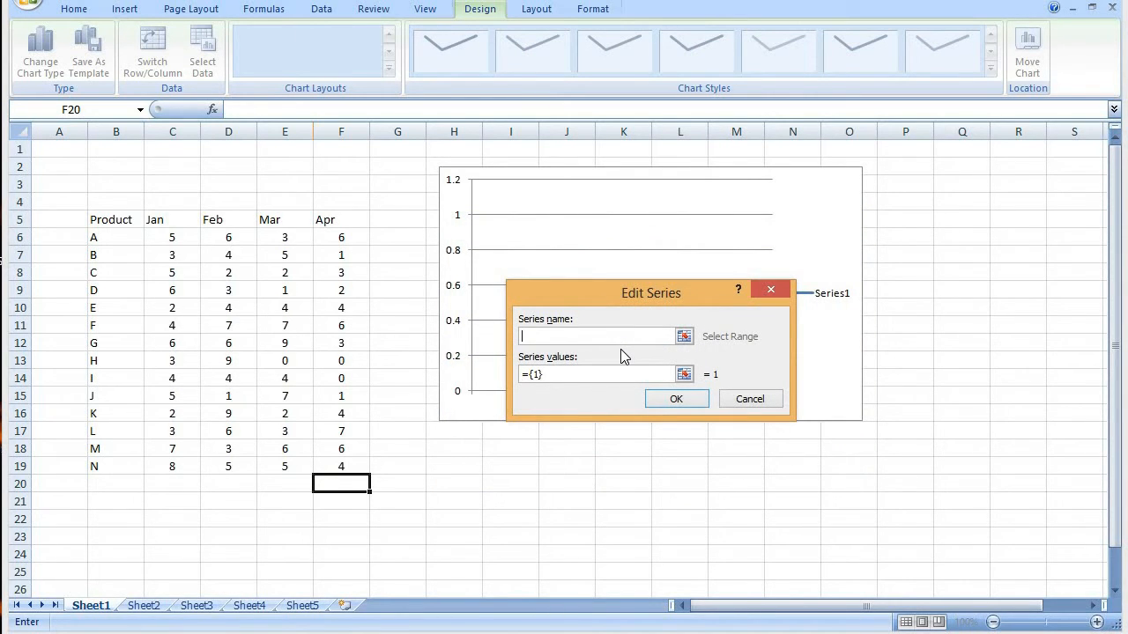
type("Jan")
left_click(684, 376)
left_click_drag(171, 238, 172, 463)
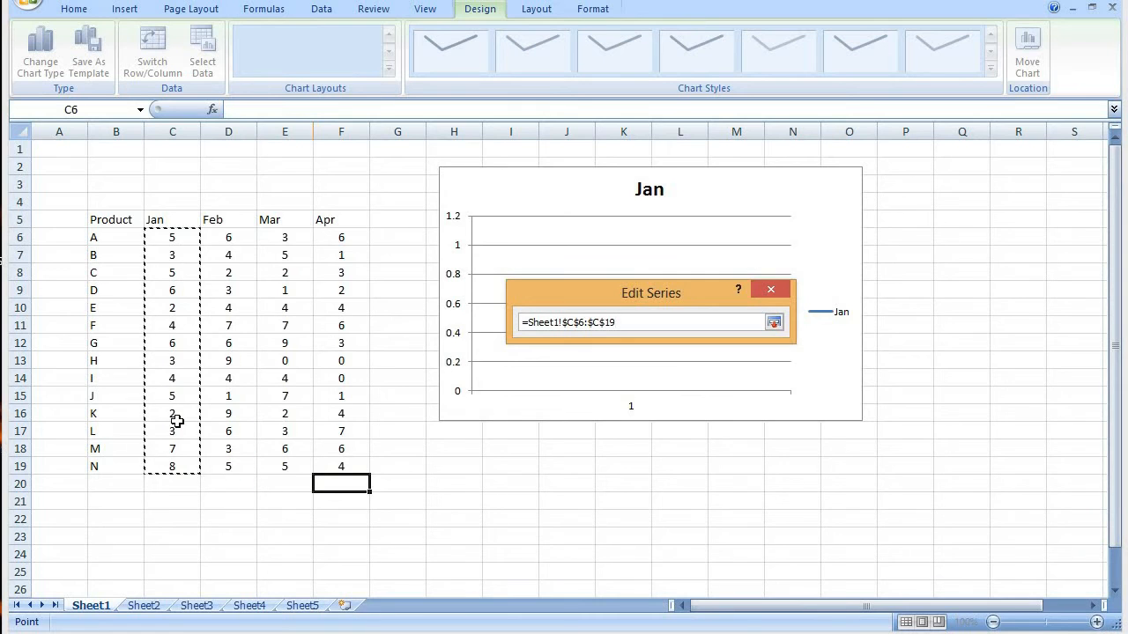
left_click(778, 324)
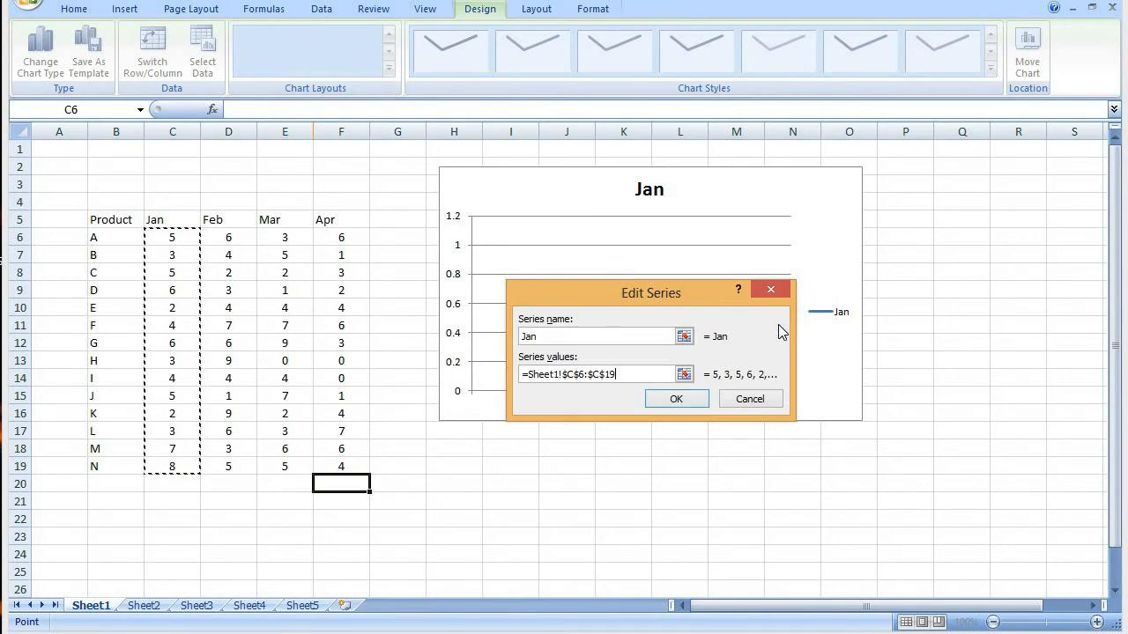
left_click(675, 398)
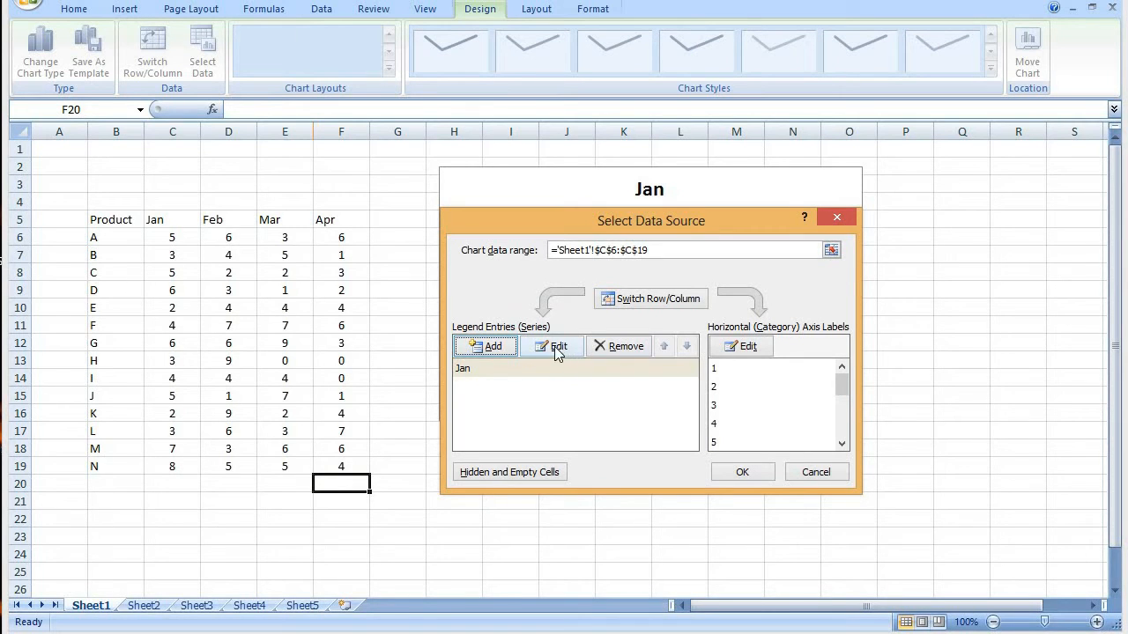
Set the chart's horizontal axis labels to the product names in B6:B19 and apply the data source.
left_click(743, 346)
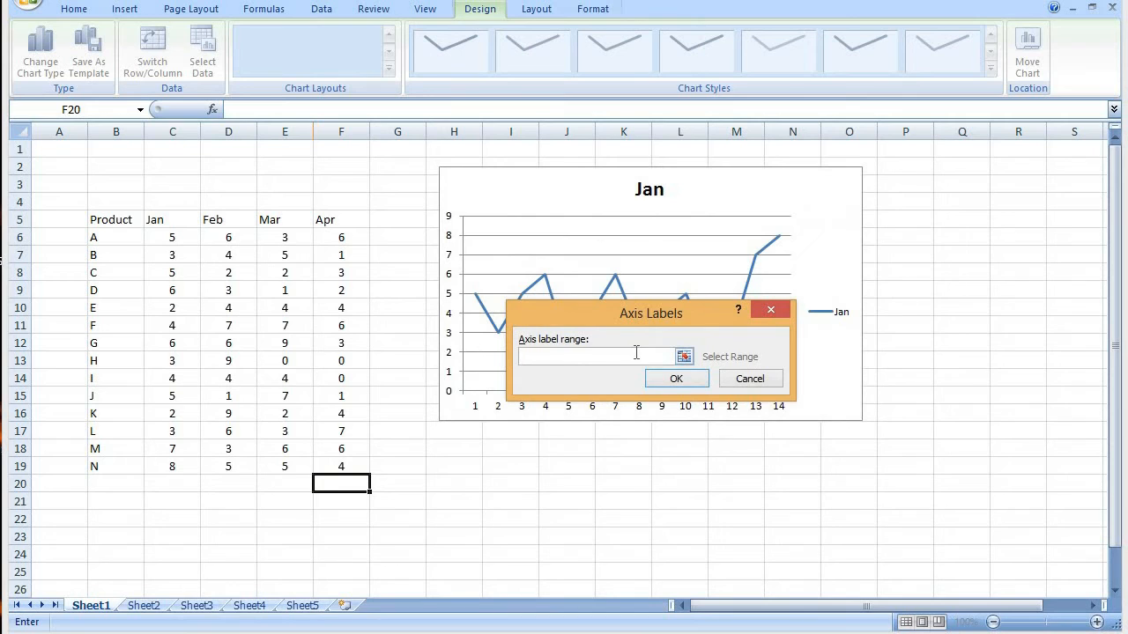
left_click(683, 356)
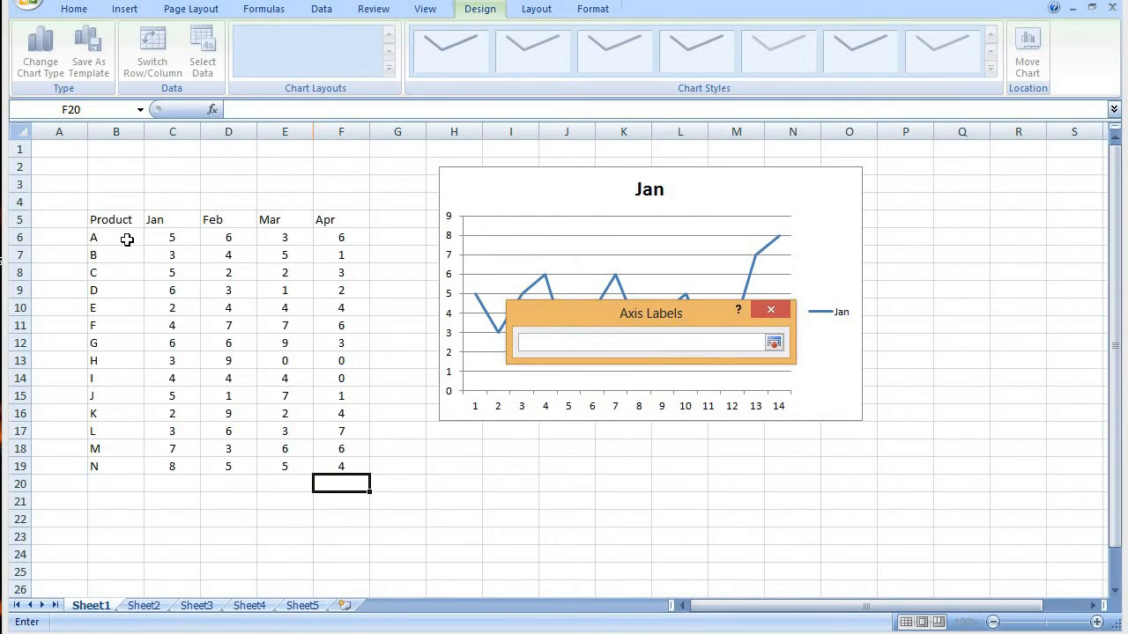
left_click_drag(128, 238, 128, 466)
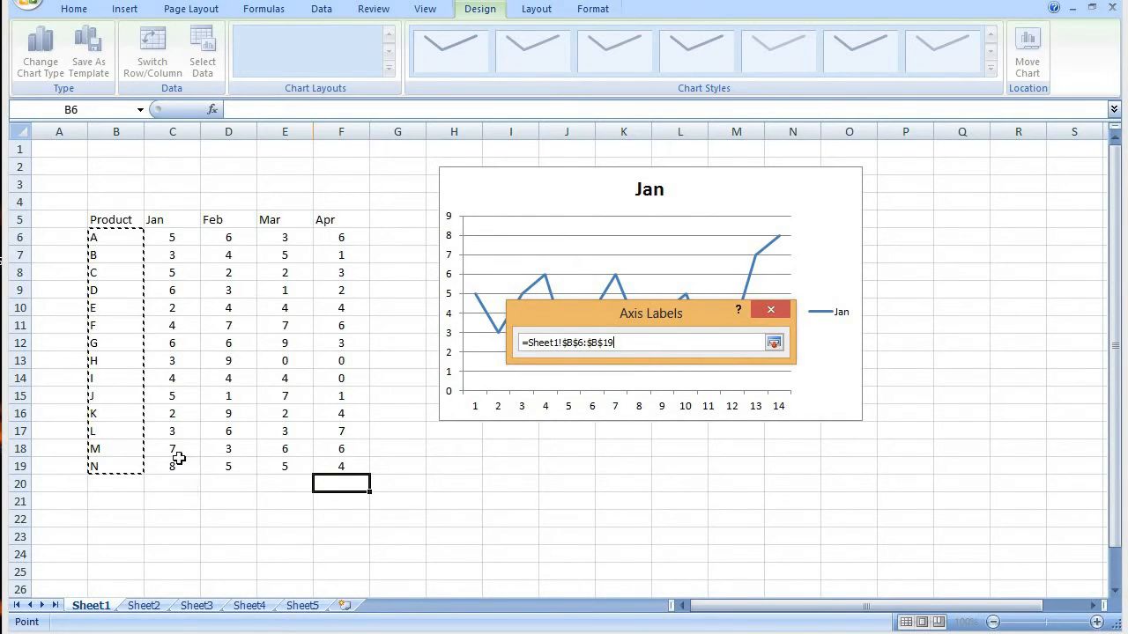
left_click(774, 346)
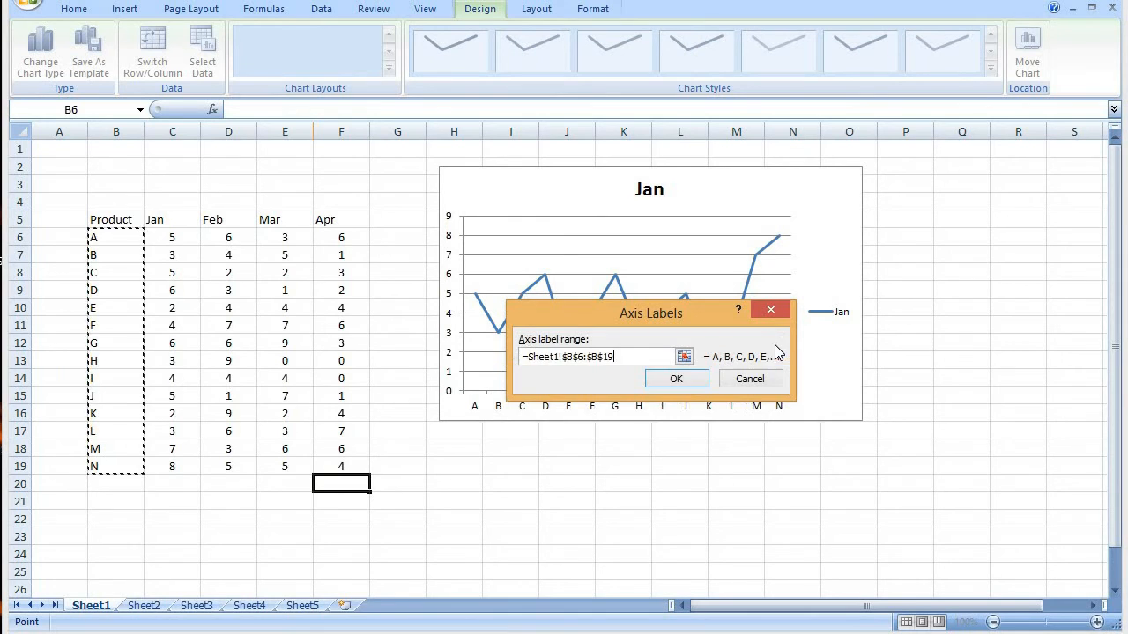
left_click(681, 381)
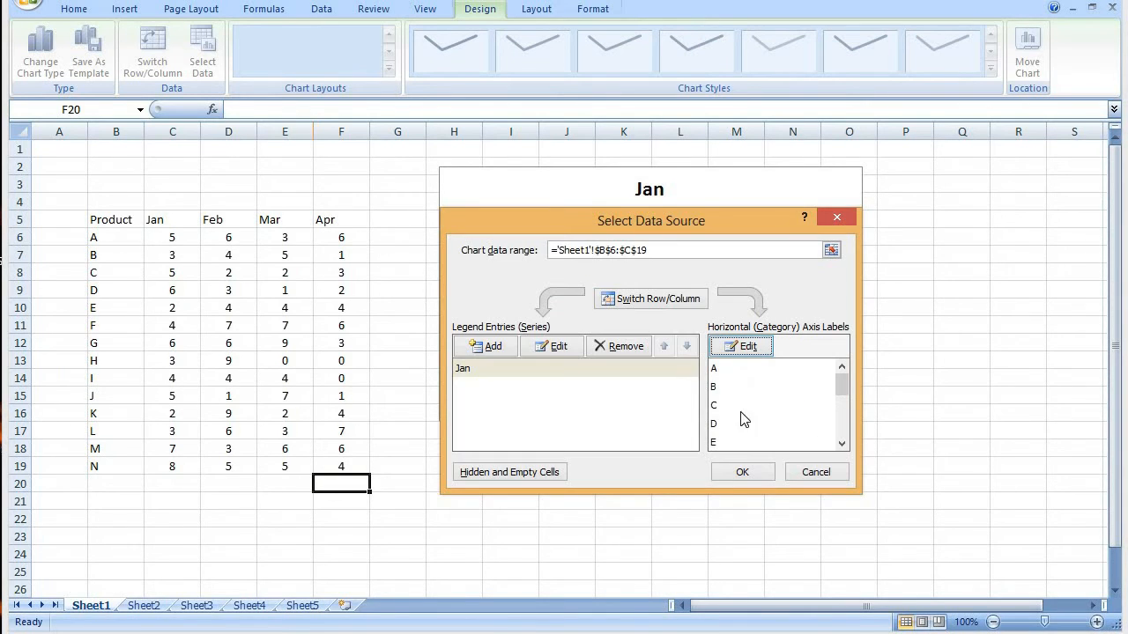
left_click(743, 472)
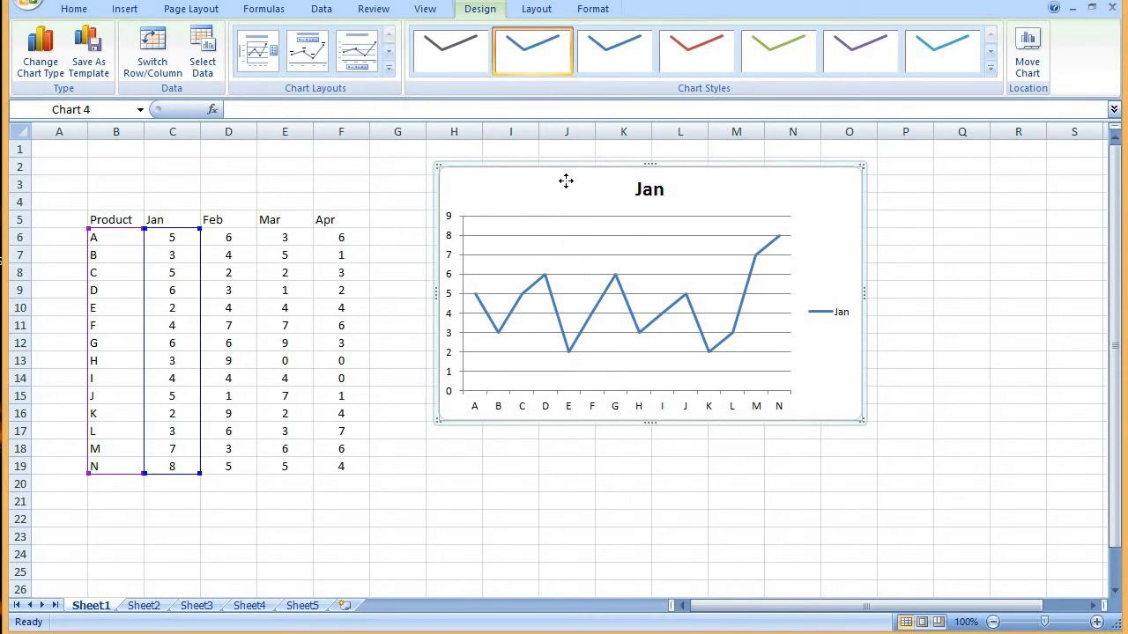
Add a data series named Feb to the chart using the values in D6:D19, and apply the data source.
left_click(199, 63)
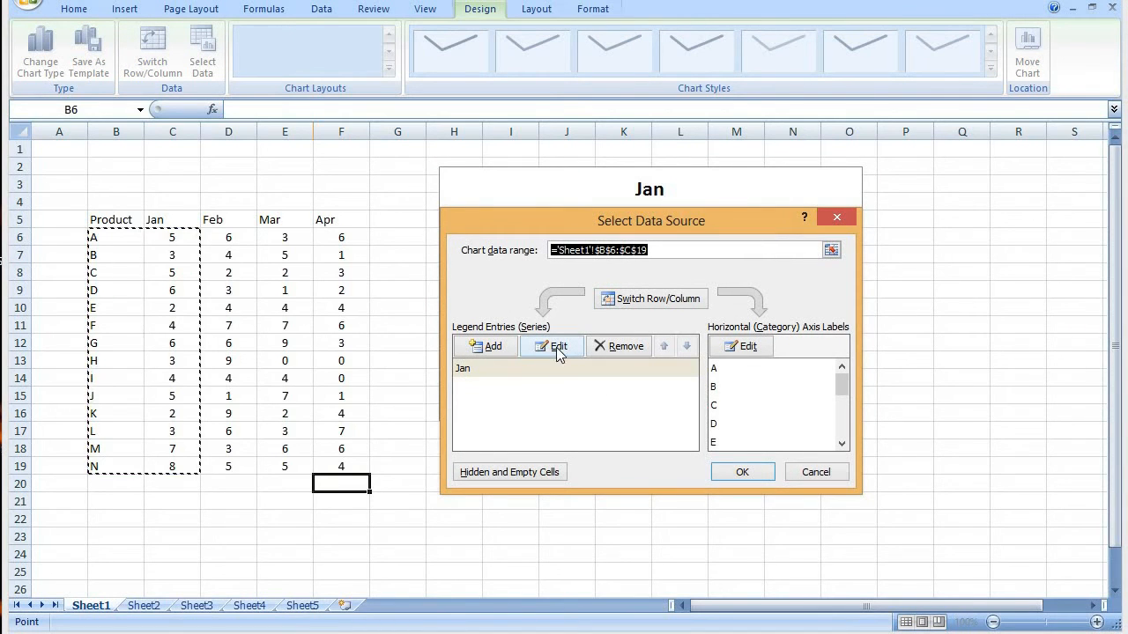
left_click(489, 346)
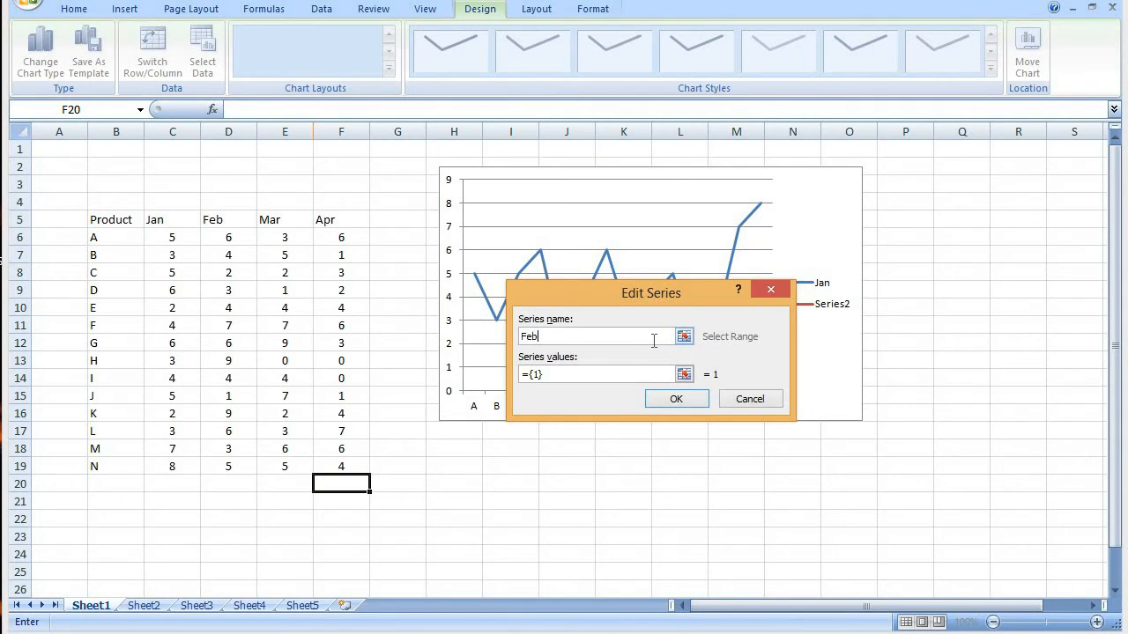
left_click(685, 376)
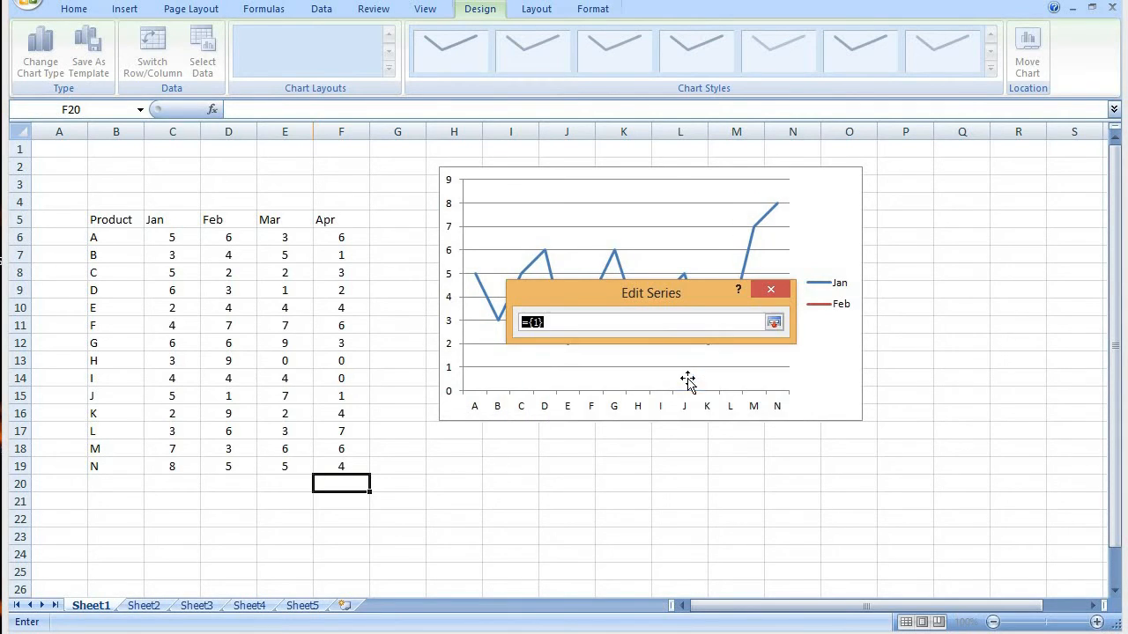
left_click_drag(227, 235, 231, 467)
left_click(773, 324)
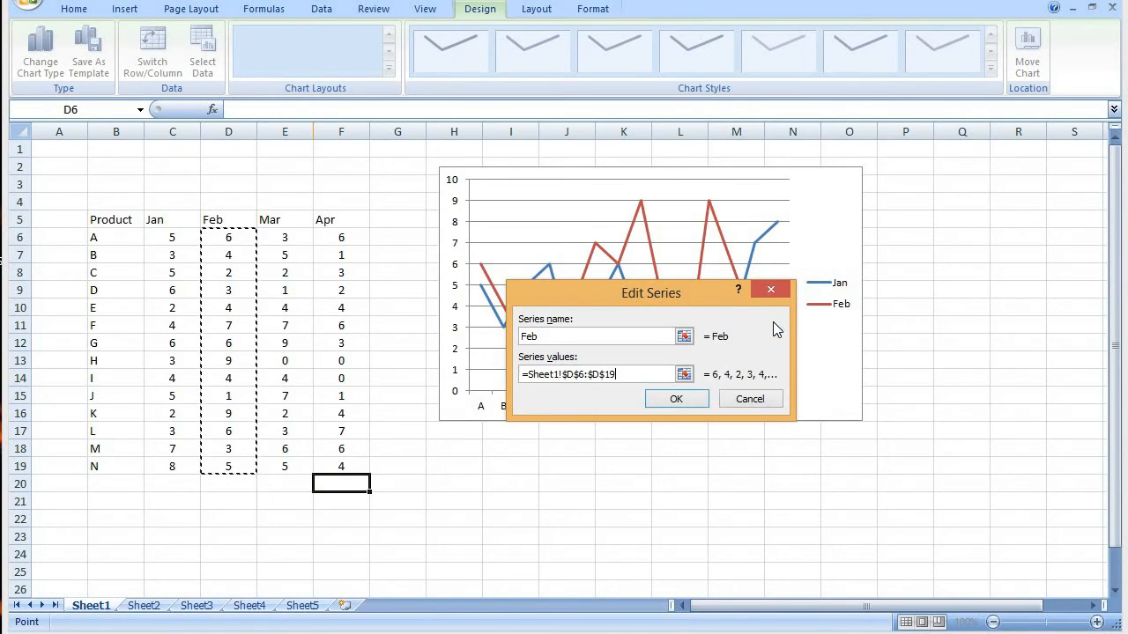
left_click(691, 398)
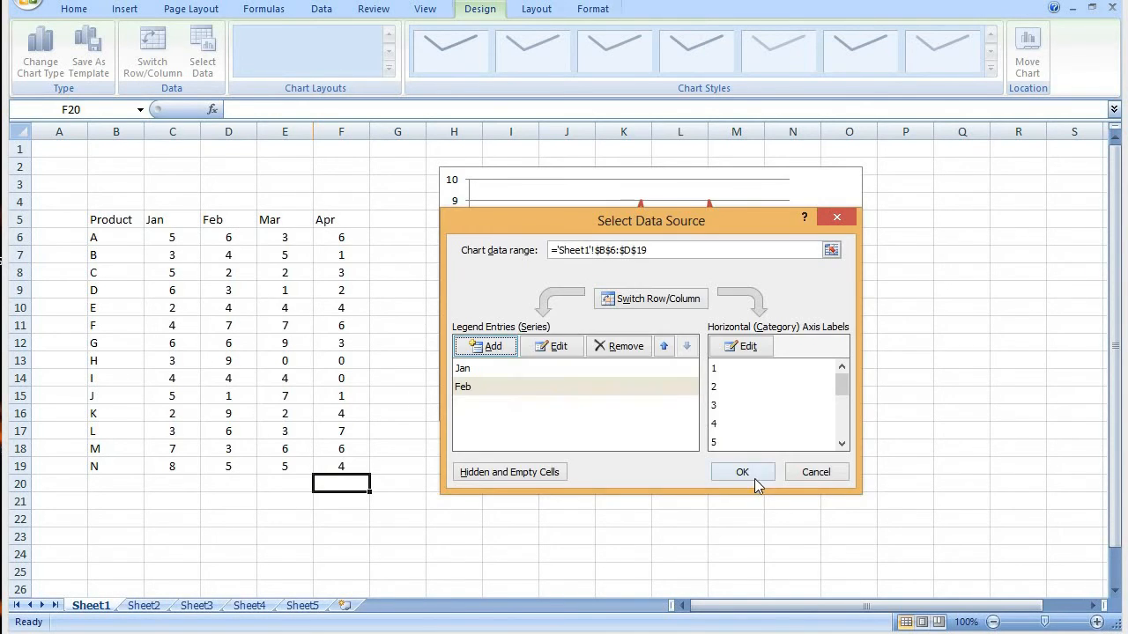
left_click(754, 478)
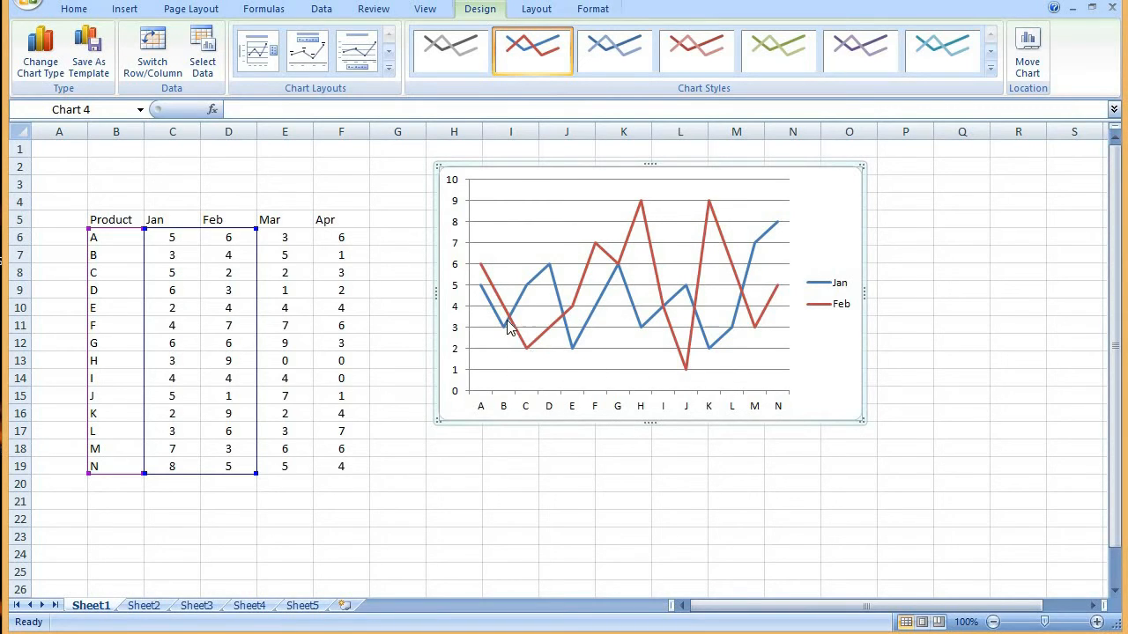
mouse_move(512, 321)
mouse_move(647, 238)
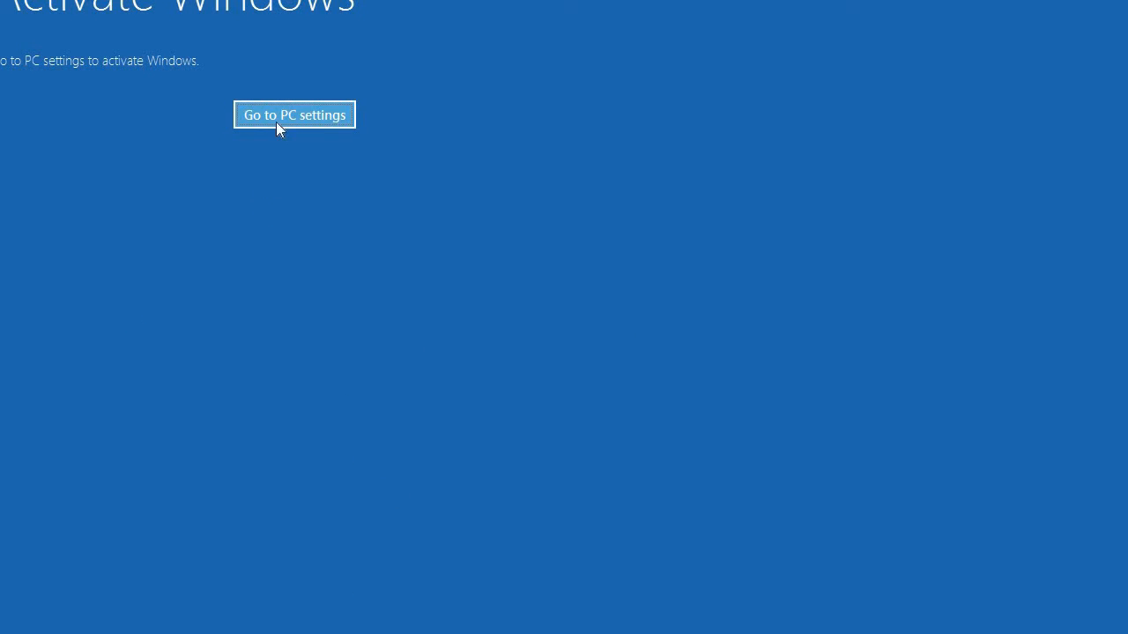
Leave the Windows activation screen and return to the Excel workbook on the desktop.
left_click(276, 121)
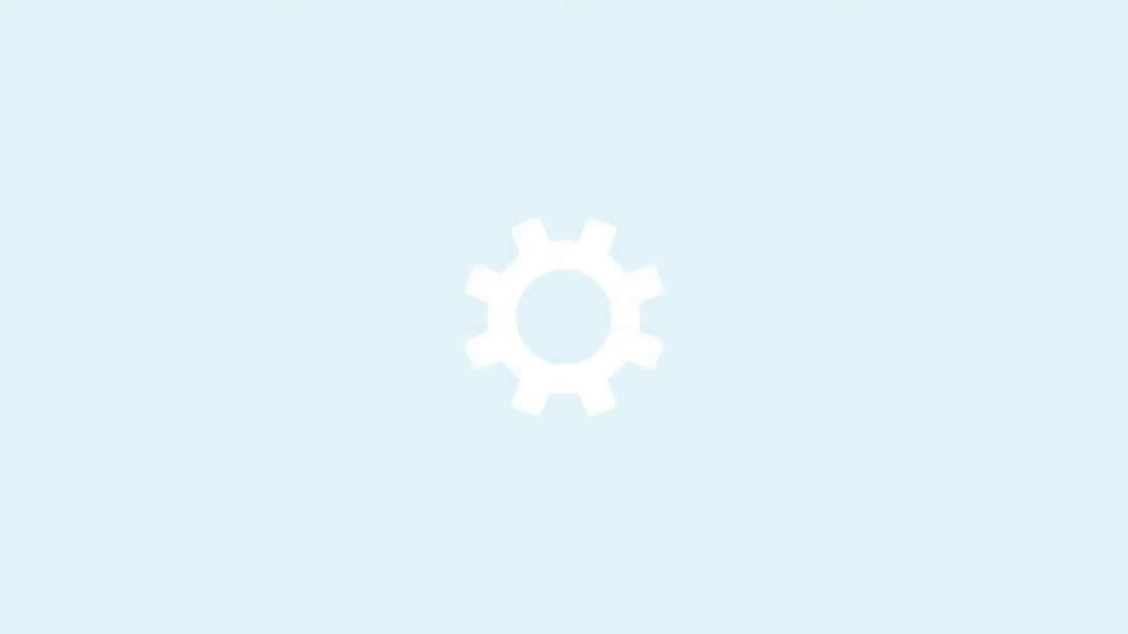
key("super")
left_click(148, 604)
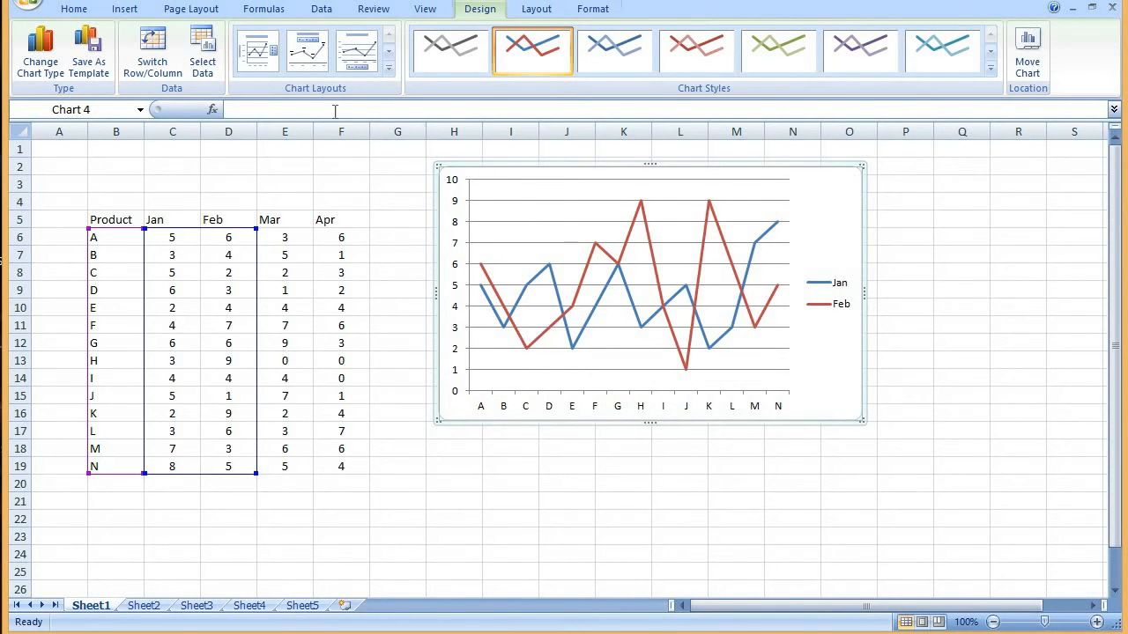
Add a data series named Mar to the chart using the values in E6:E19.
left_click(203, 61)
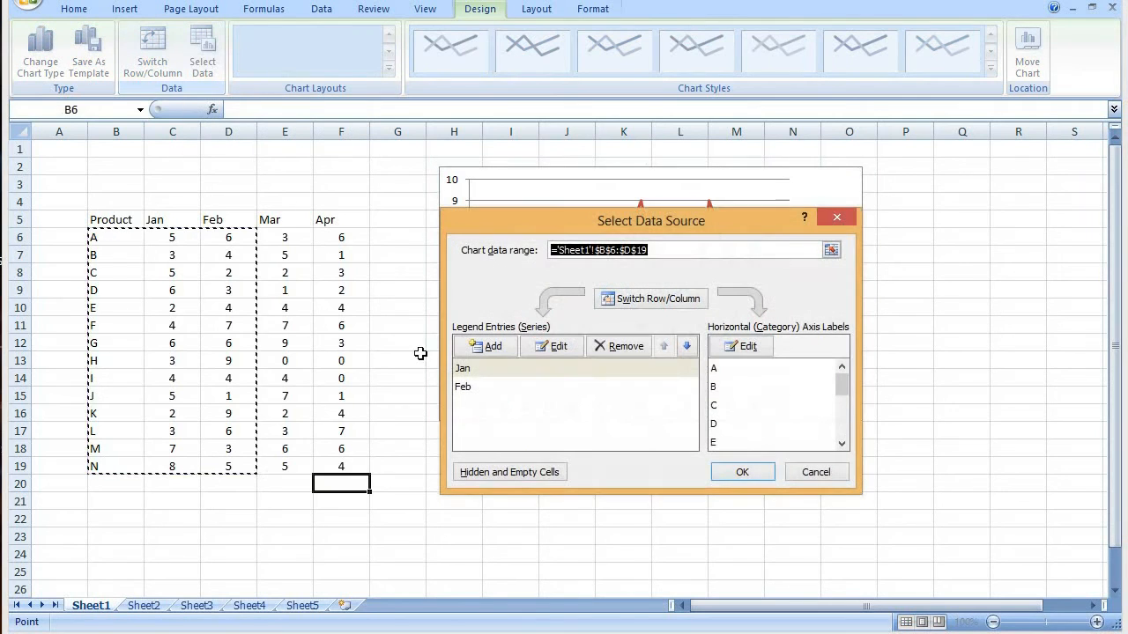
left_click(493, 346)
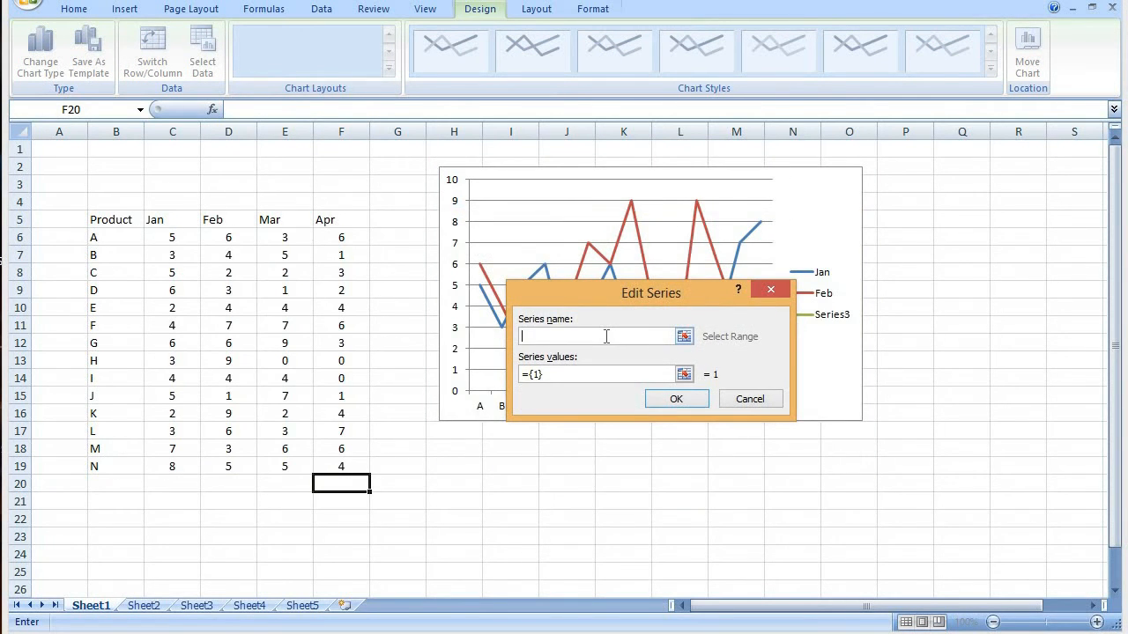
left_click(685, 375)
left_click_drag(283, 236, 284, 466)
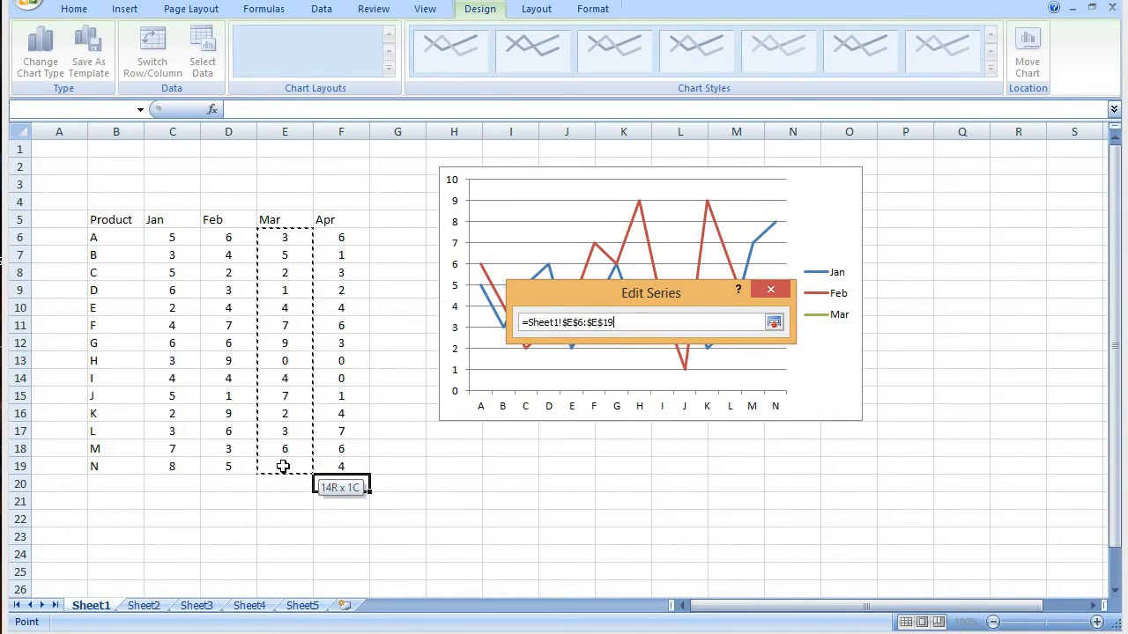
left_click(774, 322)
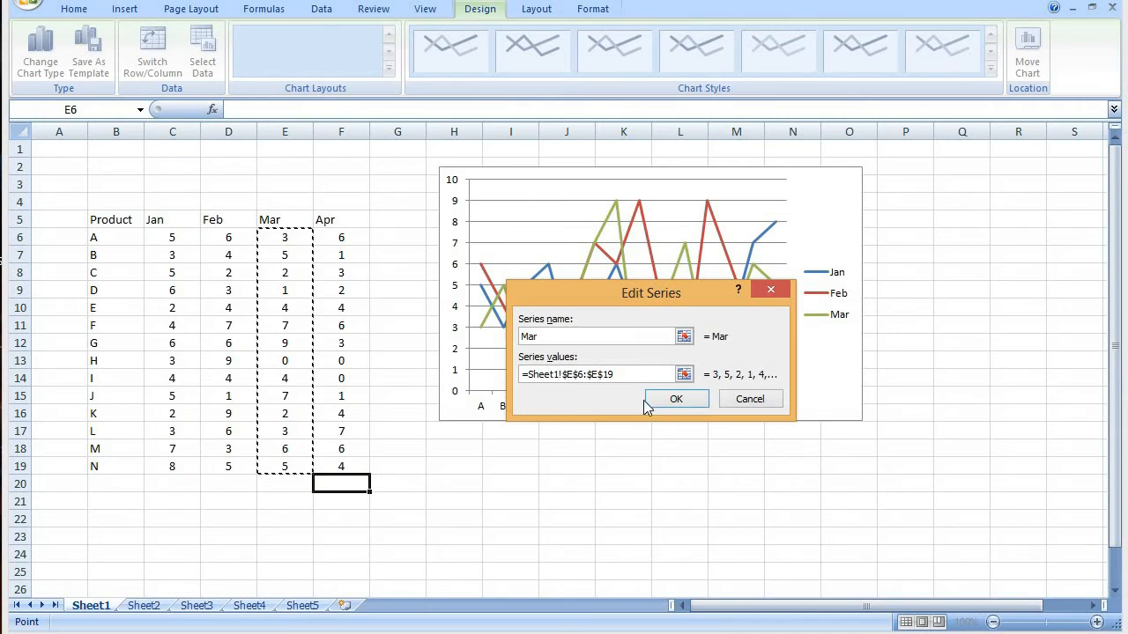
left_click(674, 399)
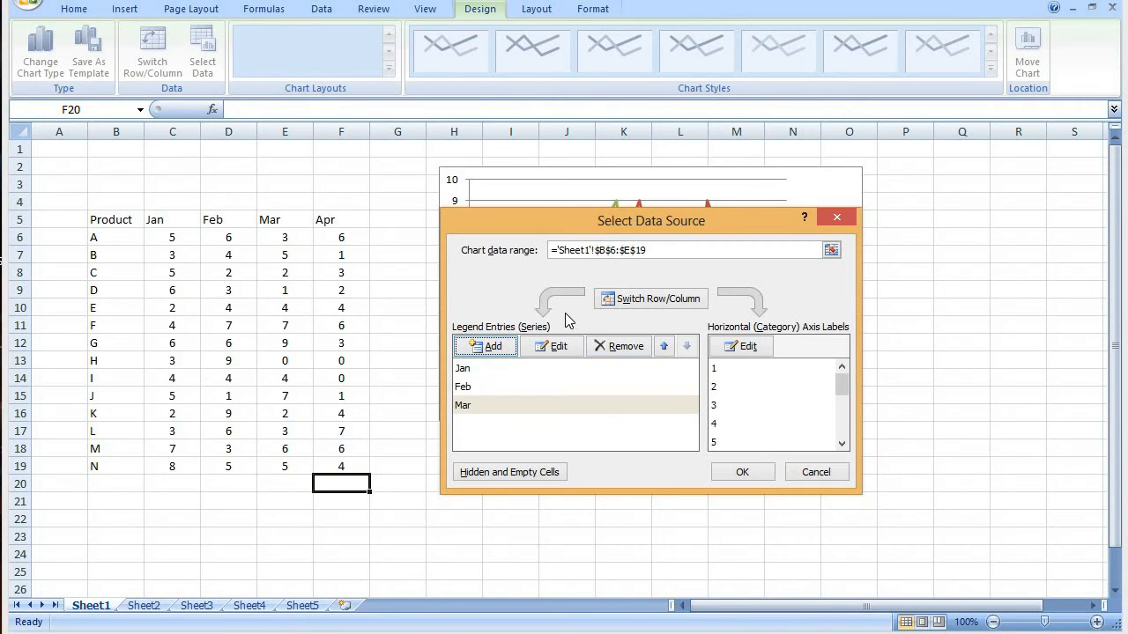
Add a data series named Apr to the chart using the values in F6:F19, and apply the data source.
left_click(491, 348)
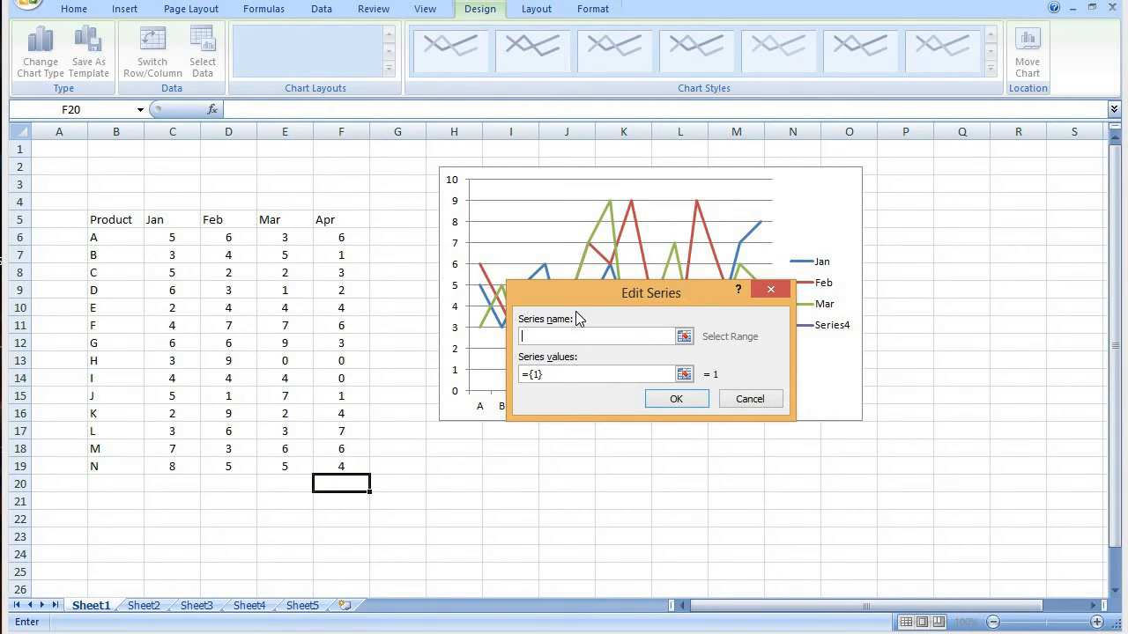
left_click(685, 374)
left_click_drag(332, 238, 353, 466)
left_click(773, 324)
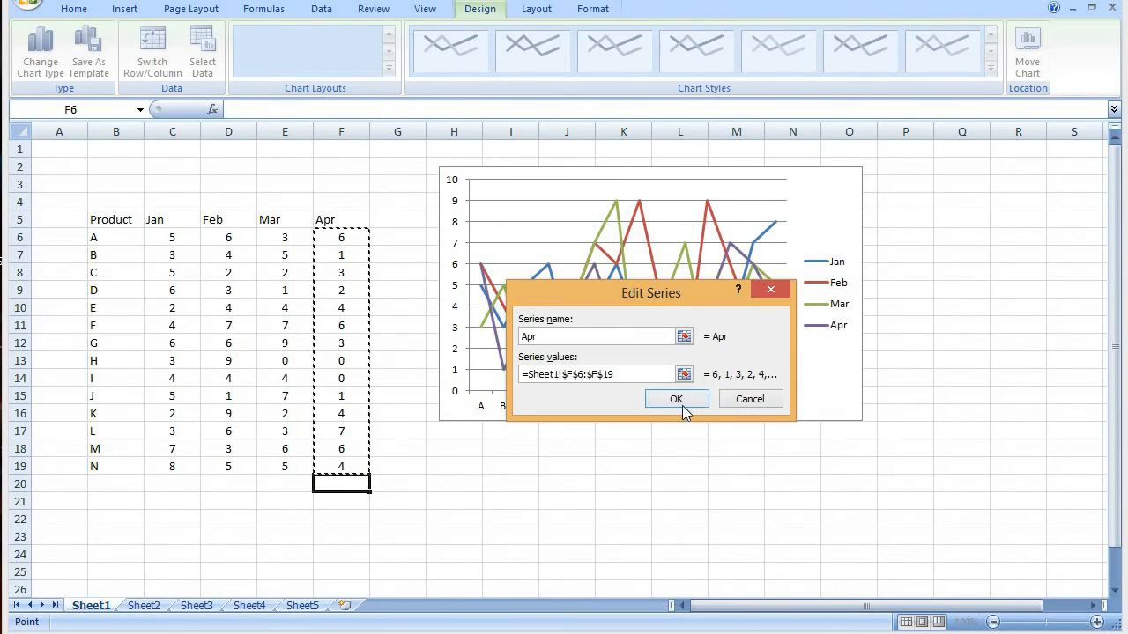
left_click(680, 404)
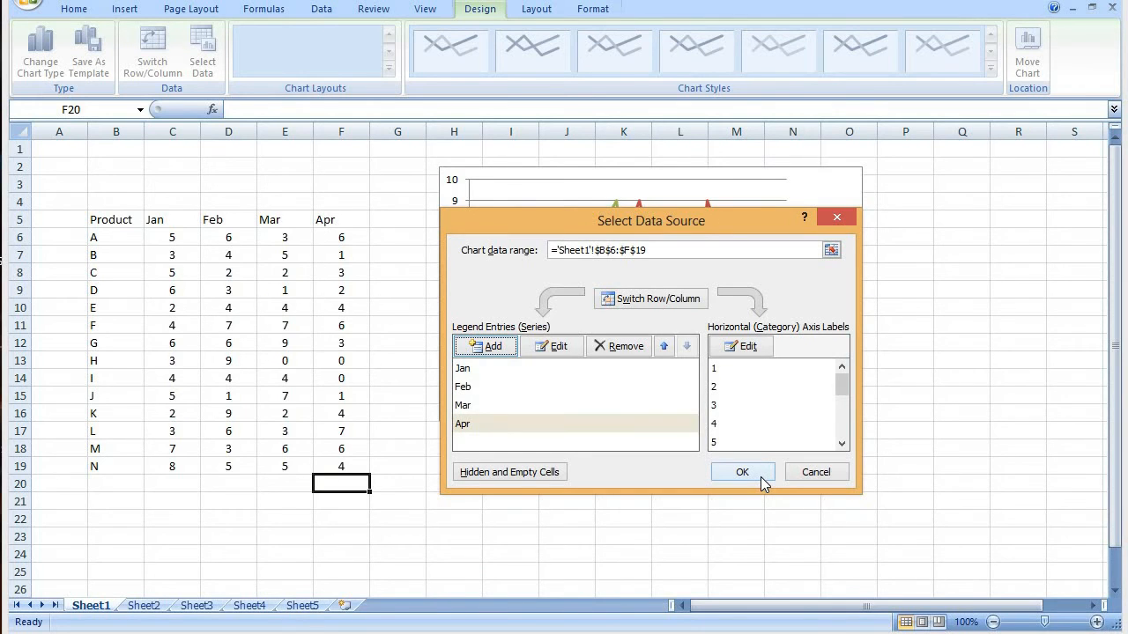
left_click(742, 473)
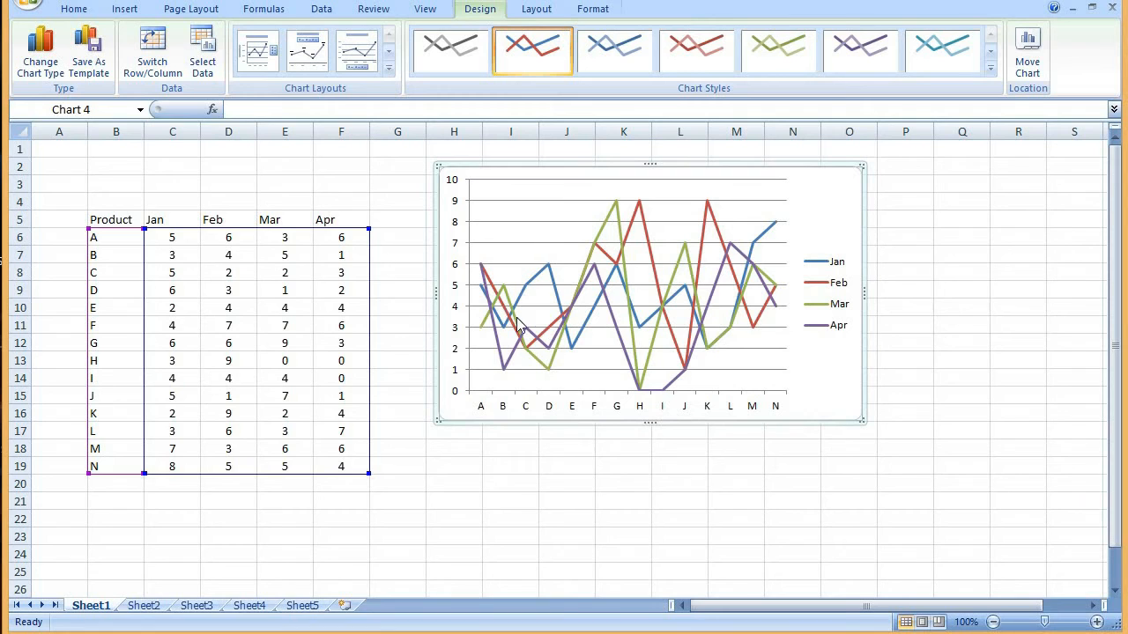
Remove the Apr and Mar series from the chart's data source and apply the change.
mouse_move(620, 255)
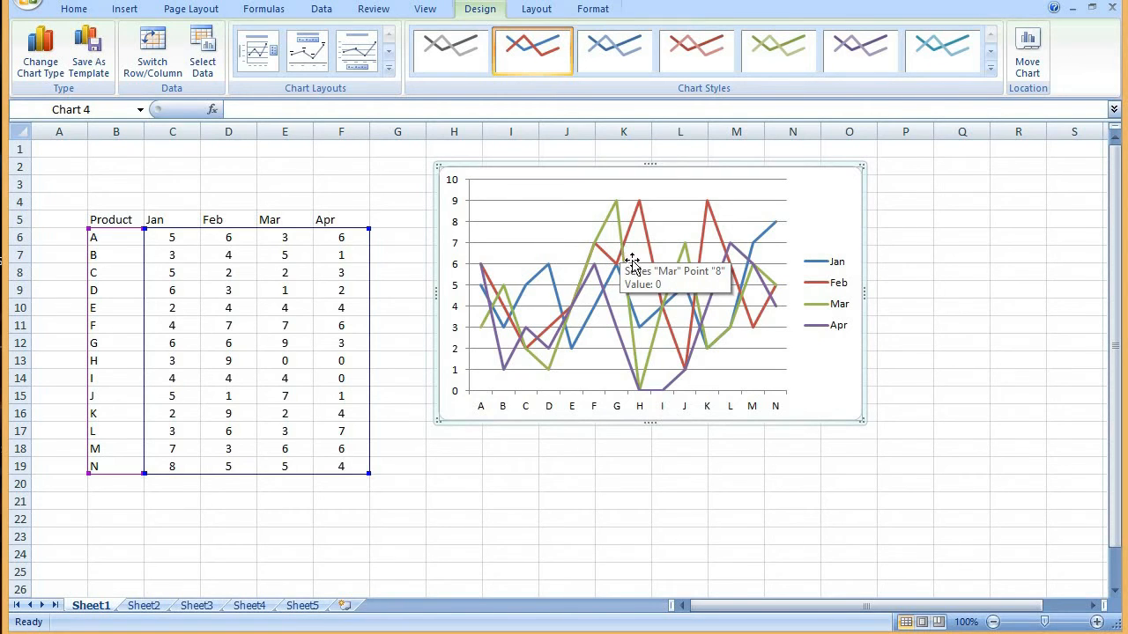
mouse_move(667, 317)
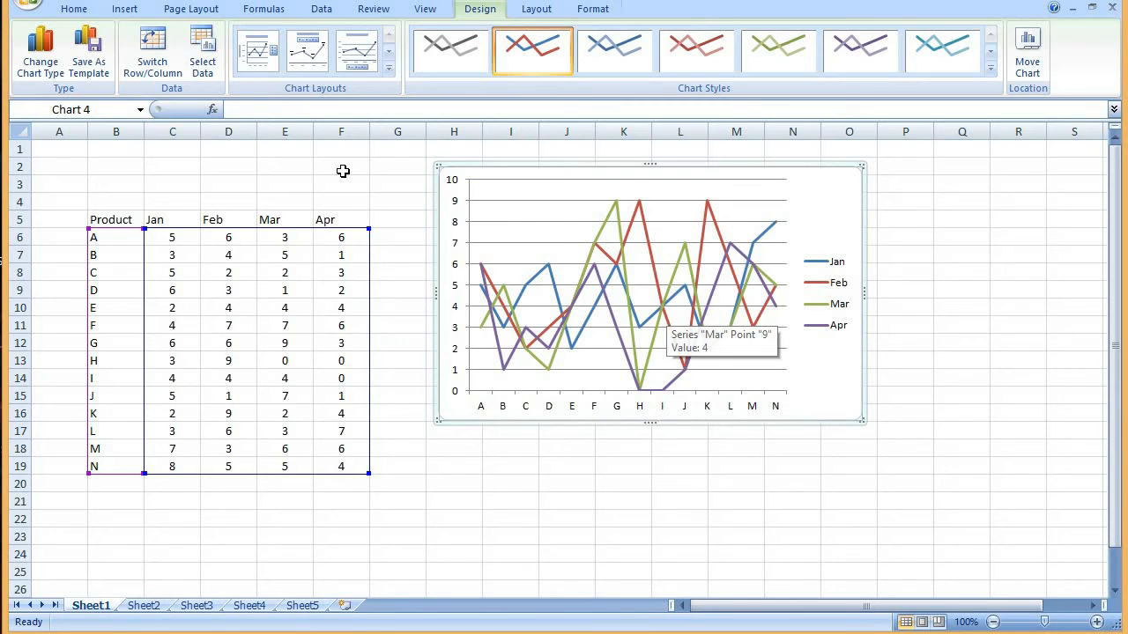
left_click(202, 55)
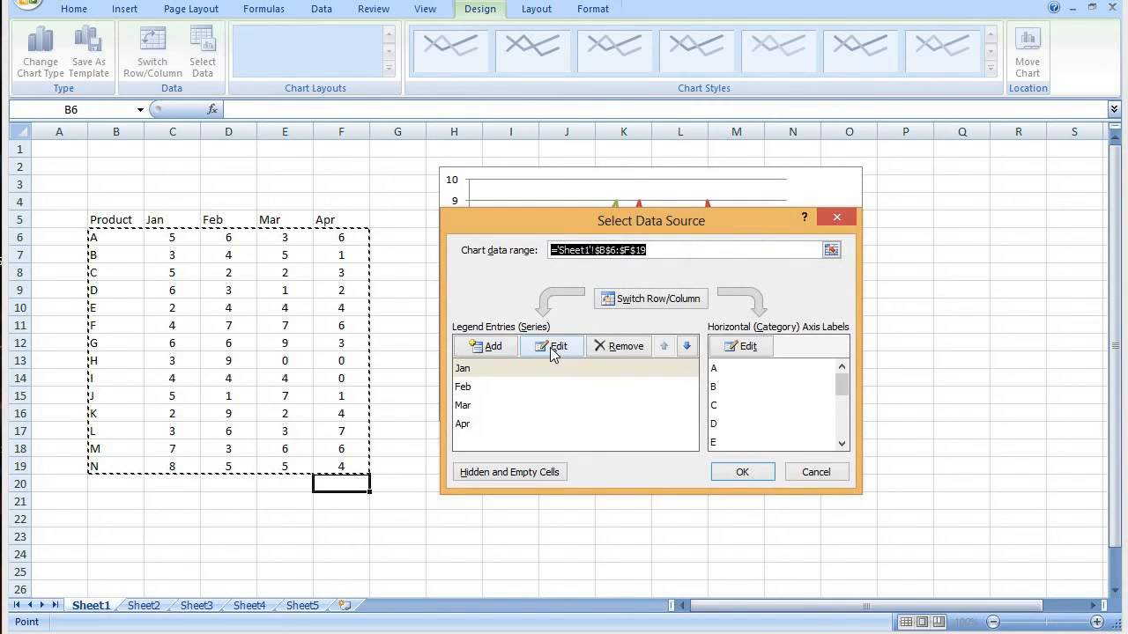
left_click(498, 424)
left_click(622, 348)
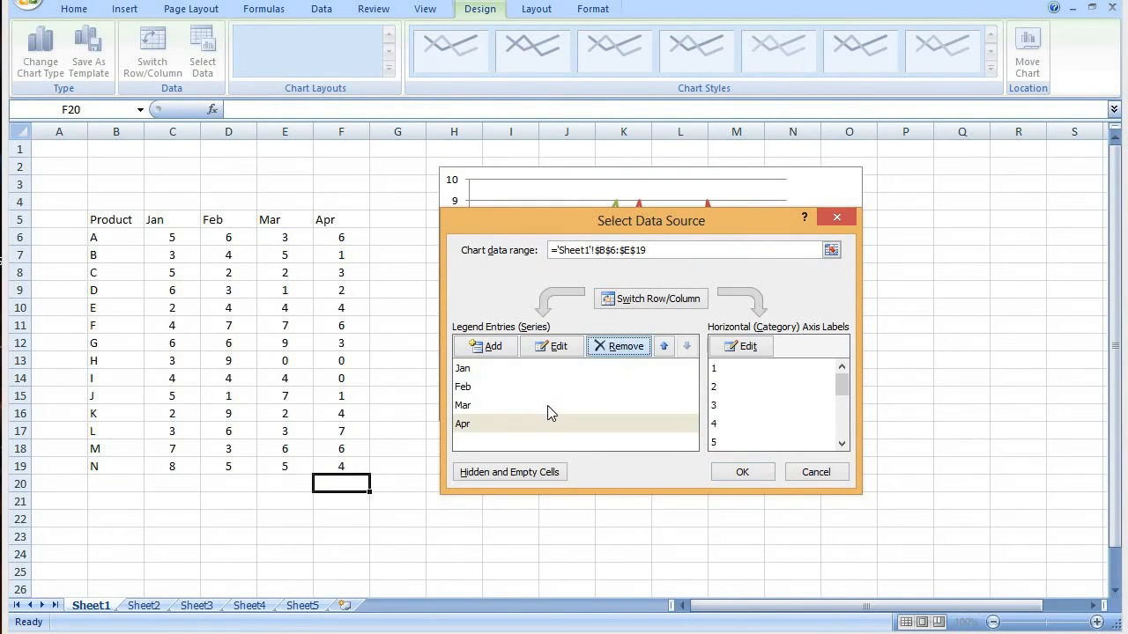
left_click(616, 347)
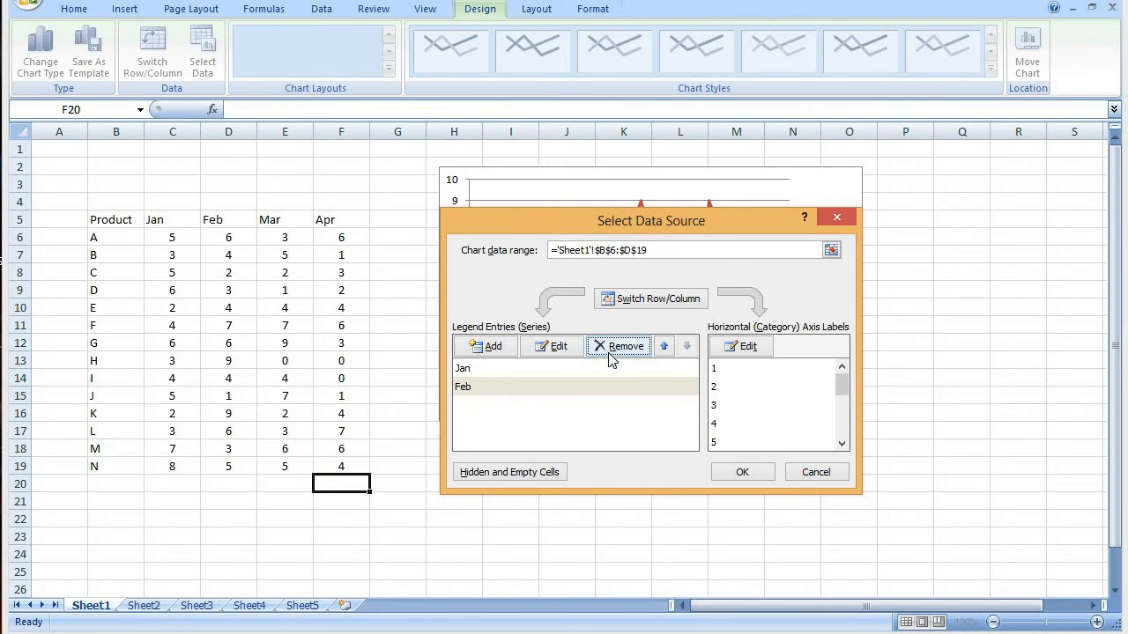
left_click(747, 473)
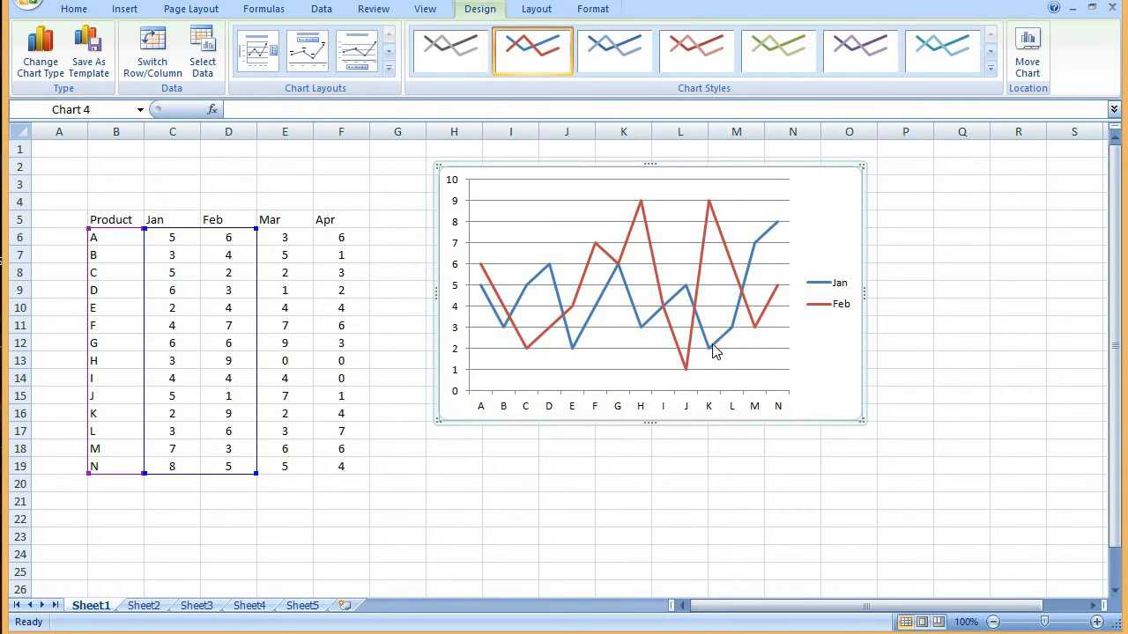
Examine the values of individual Jan and Feb data points on the line chart to compare the products.
mouse_move(712, 351)
mouse_move(711, 210)
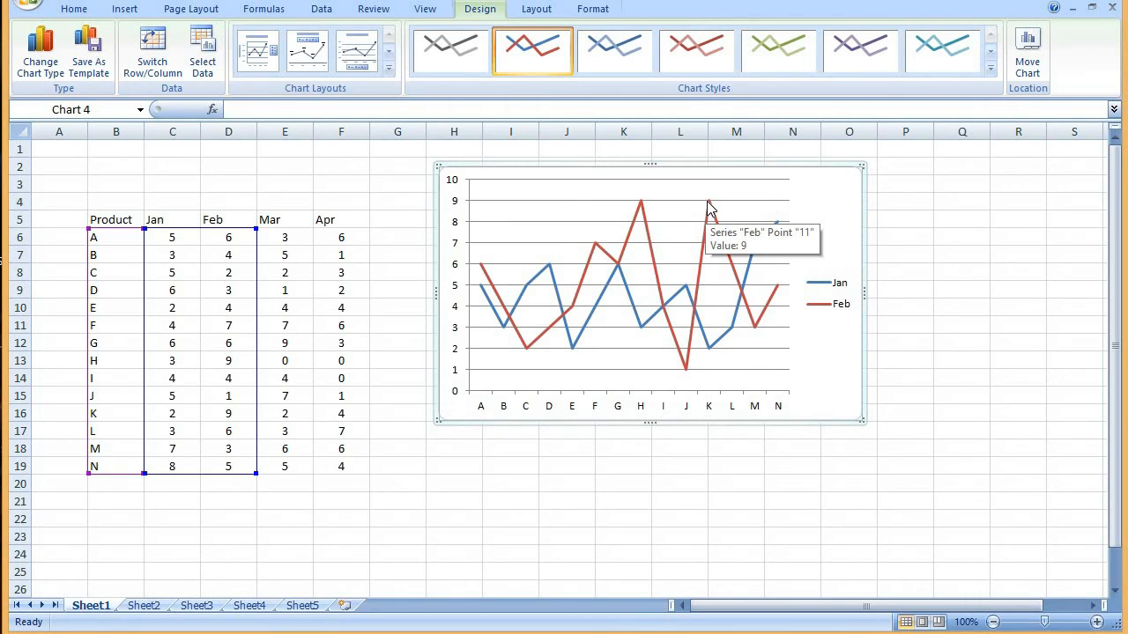
mouse_move(643, 332)
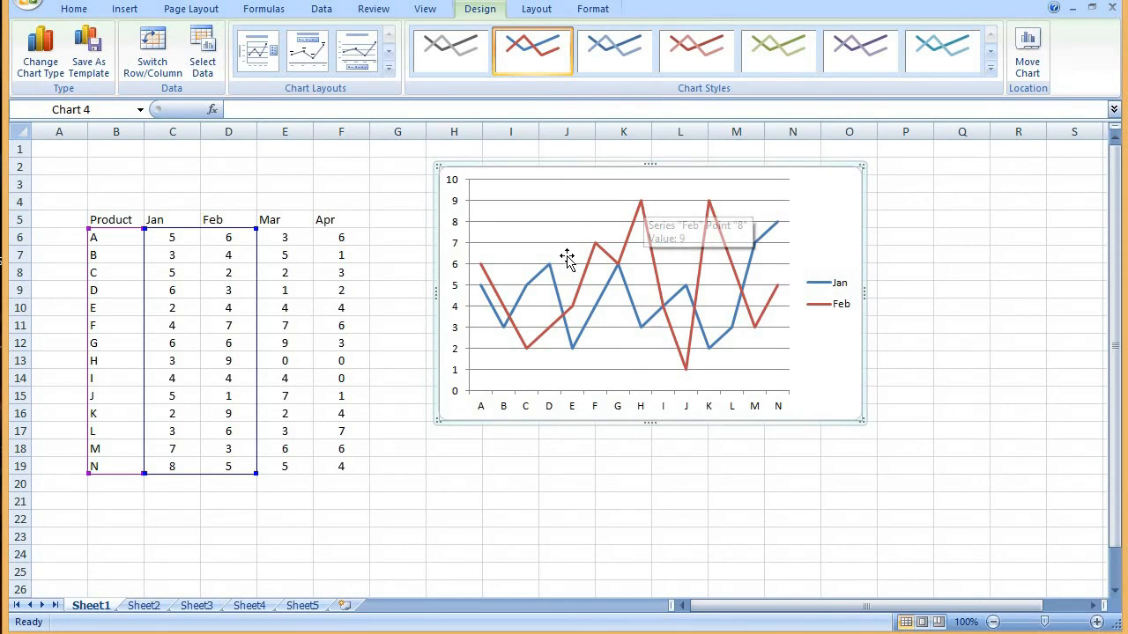
mouse_move(547, 270)
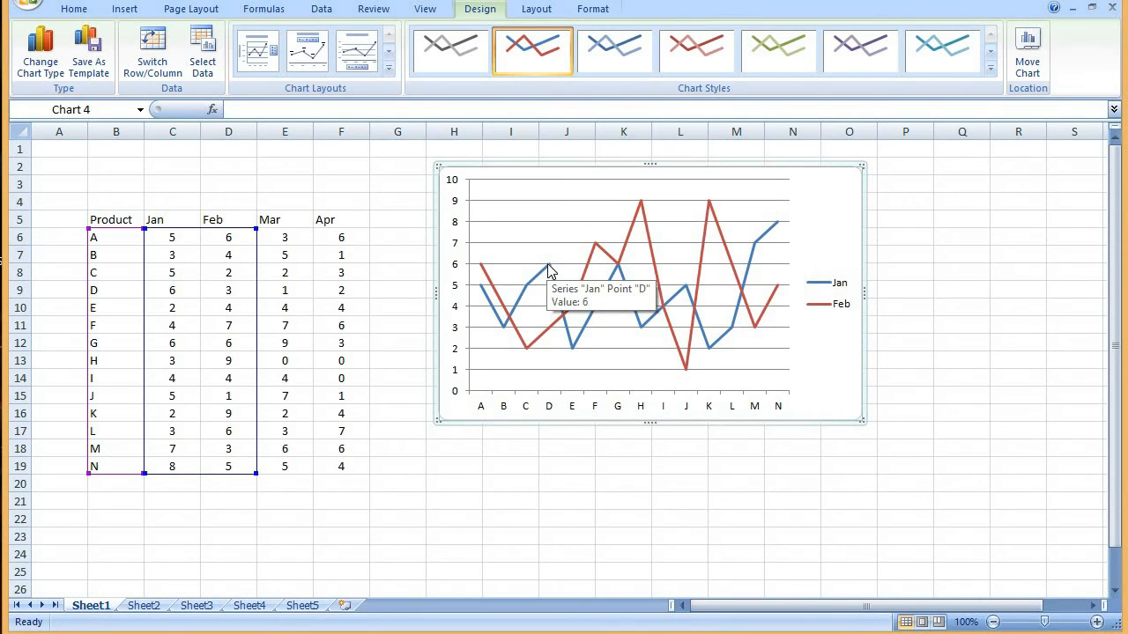
mouse_move(527, 356)
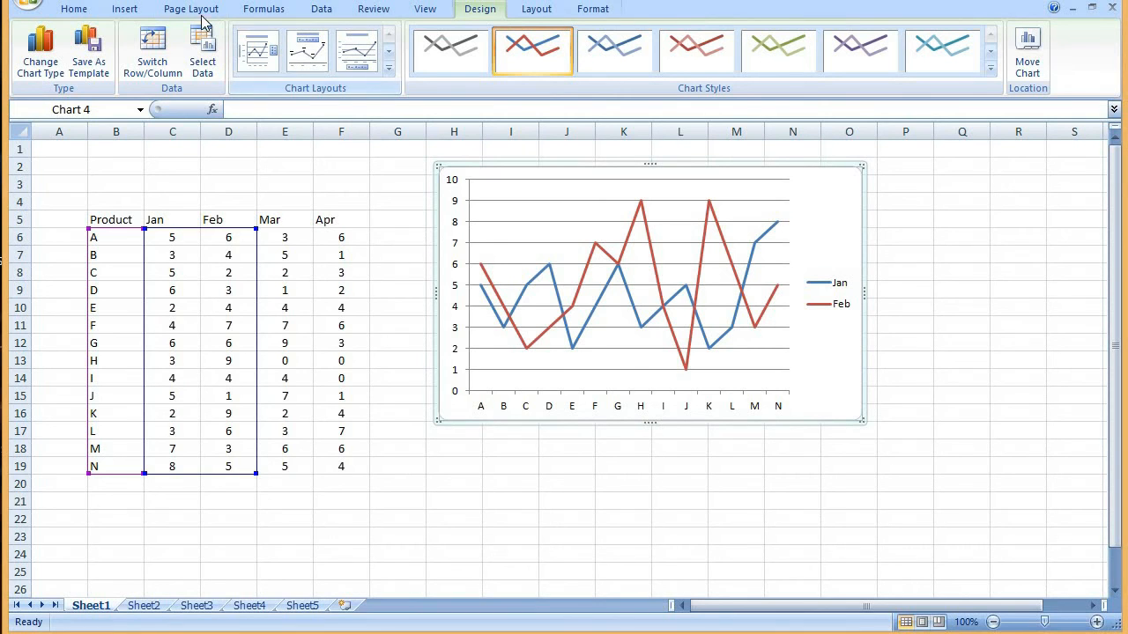
Try the 2-D stacked line chart type on the Jan and Feb chart, followed by the 100% stacked line type.
left_click(125, 9)
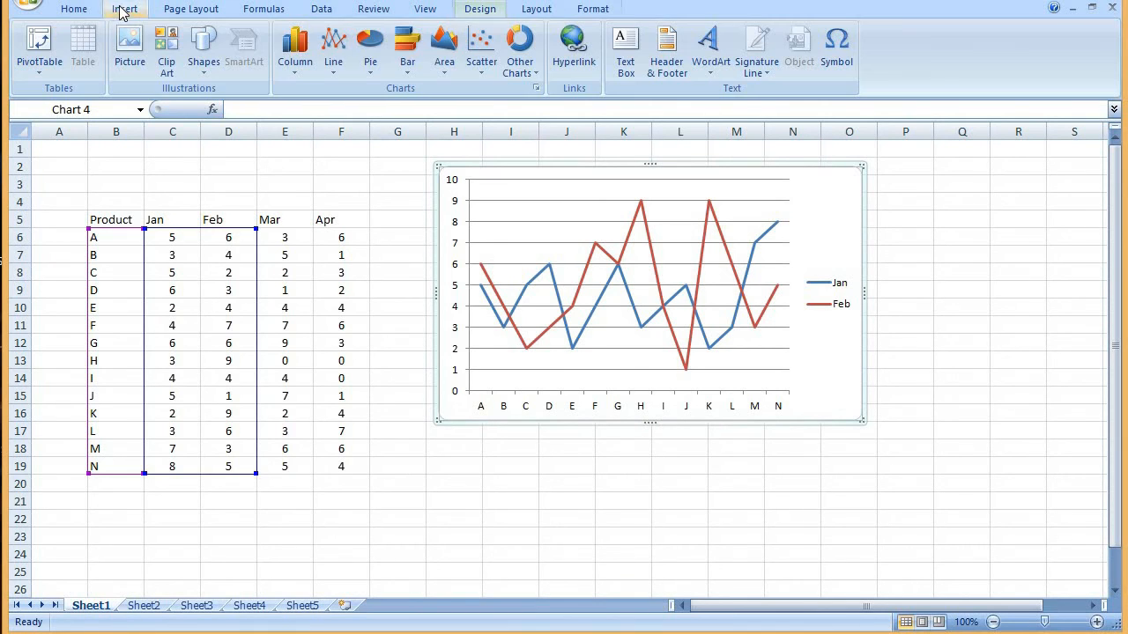
left_click(332, 76)
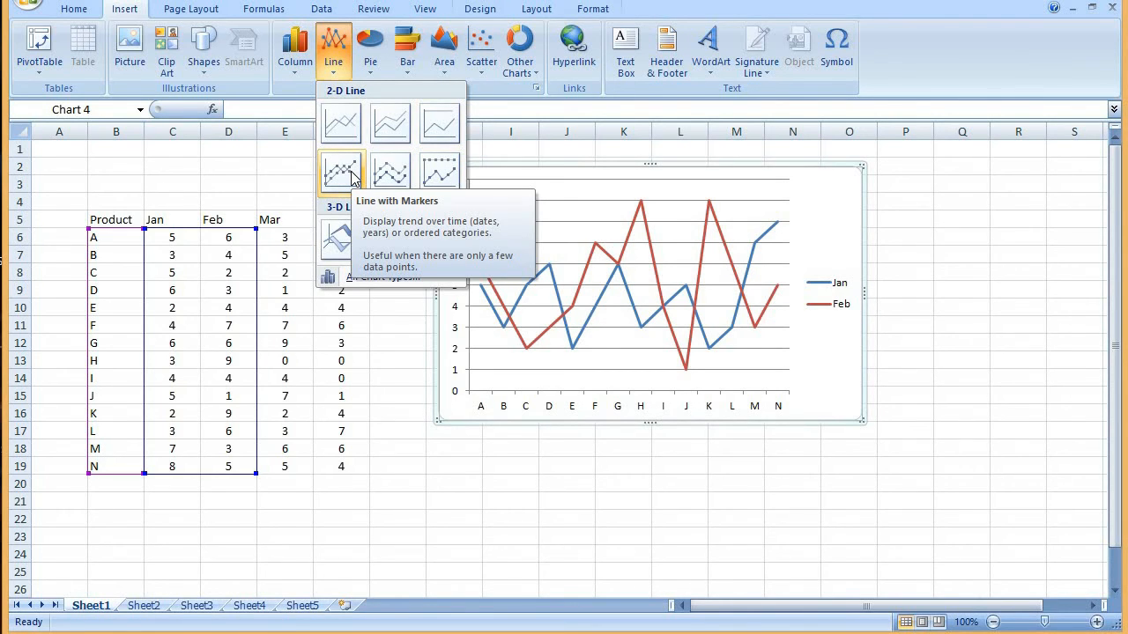
left_click(390, 124)
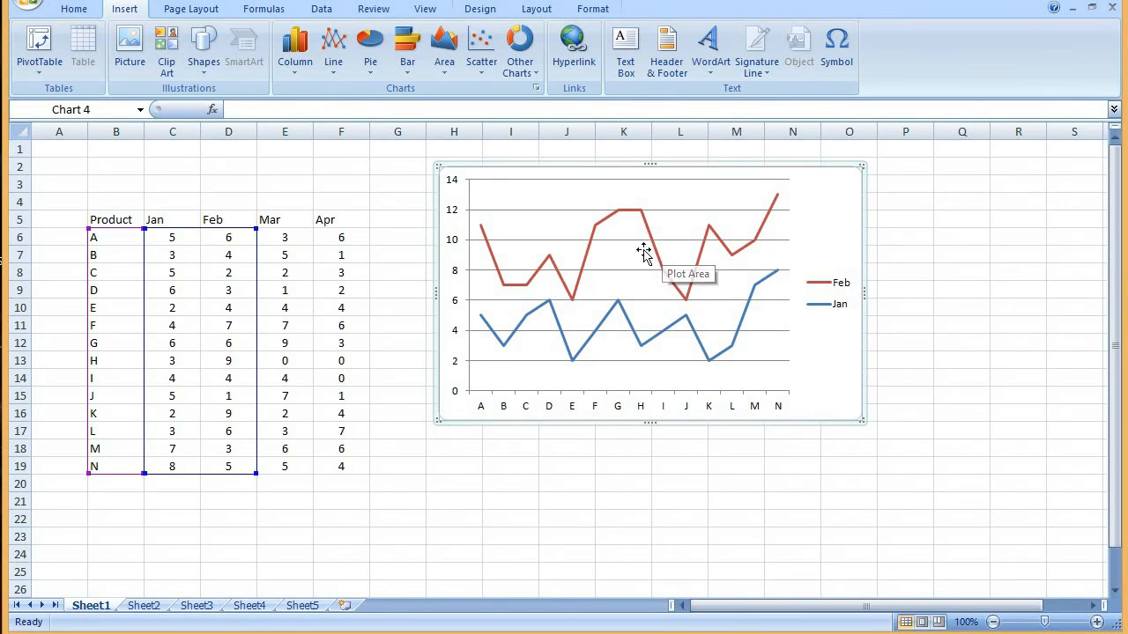
left_click(343, 75)
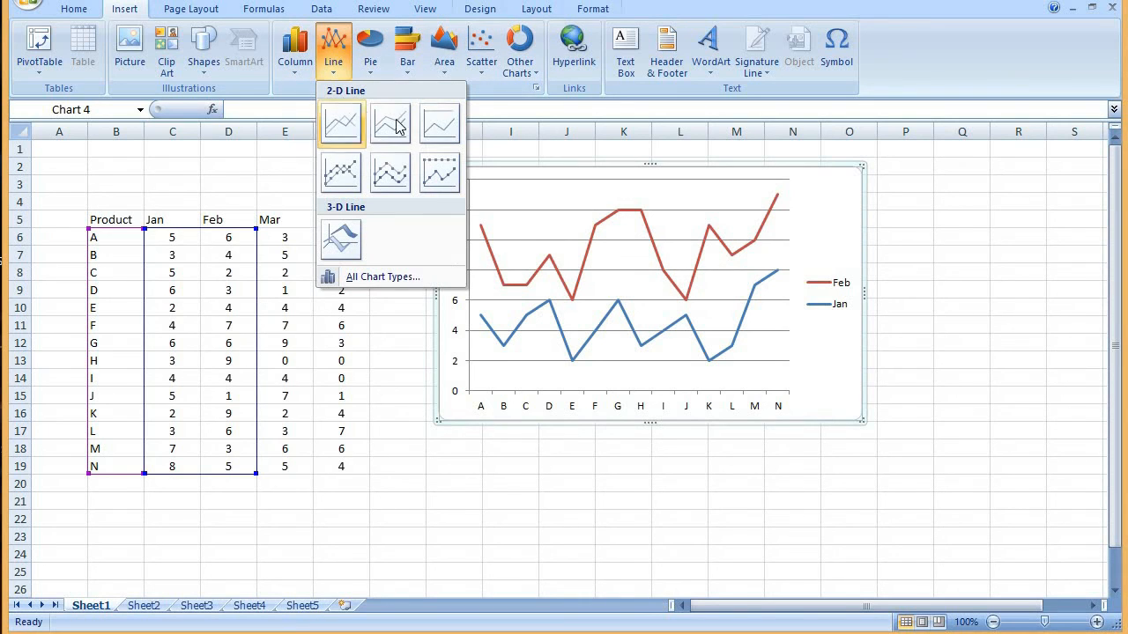
left_click(439, 126)
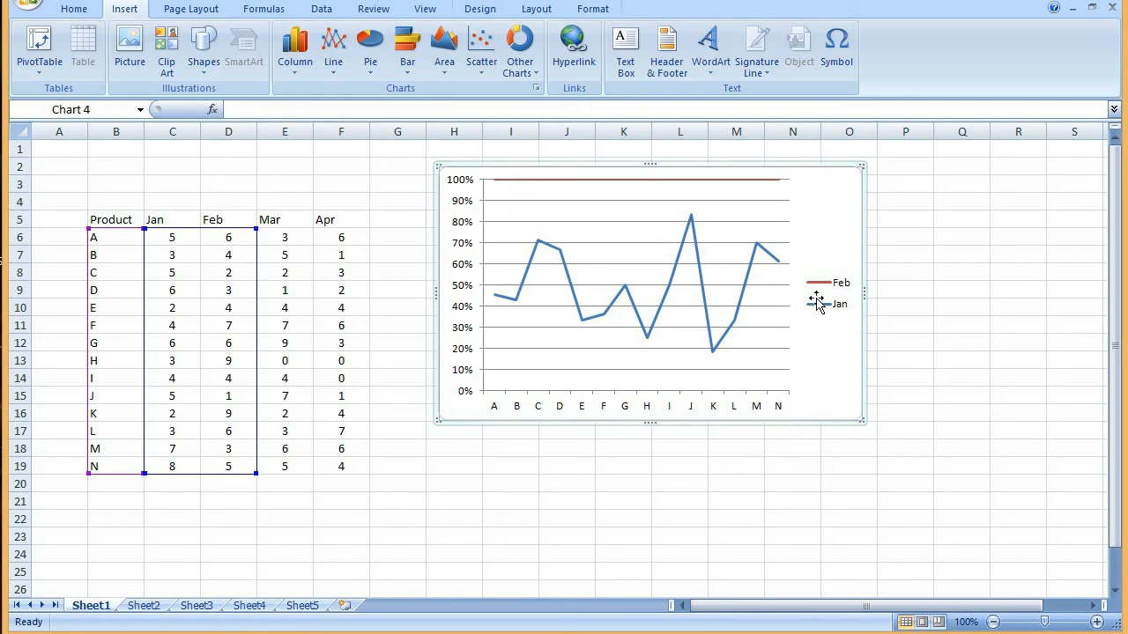
Try the Line with Markers chart type, followed by the stacked line type with markers.
left_click(335, 78)
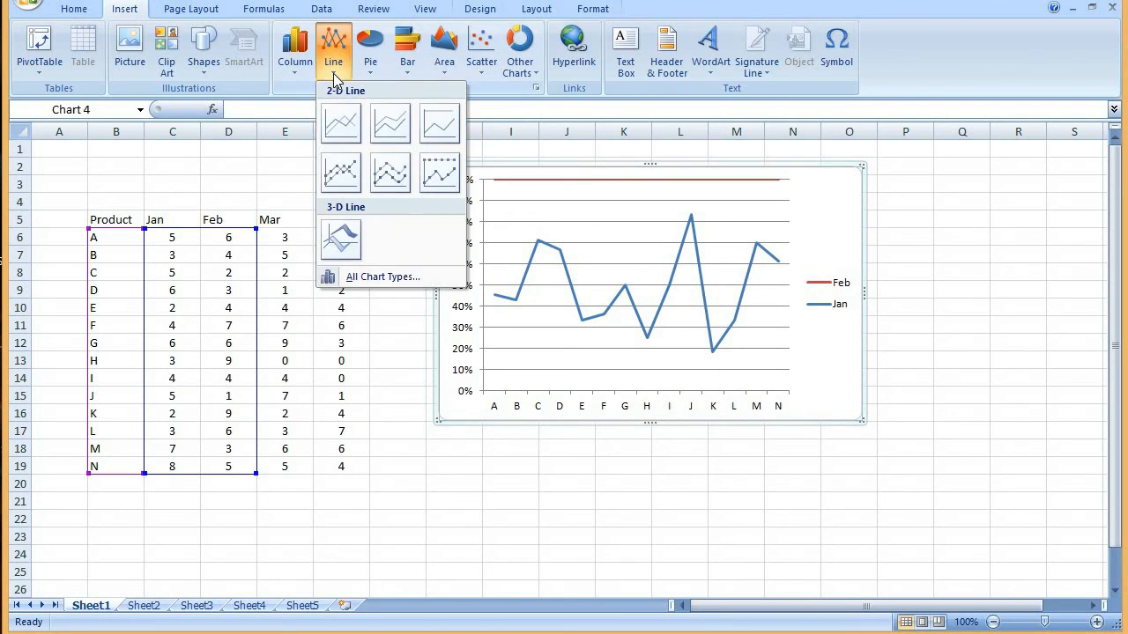
left_click(340, 176)
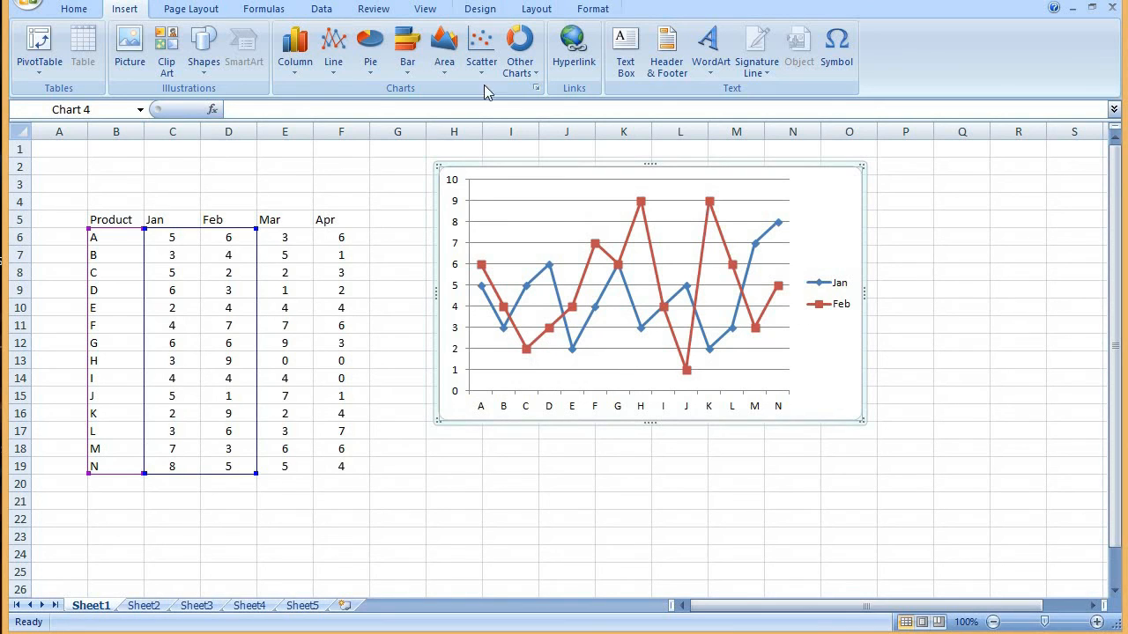
left_click(334, 63)
left_click(390, 171)
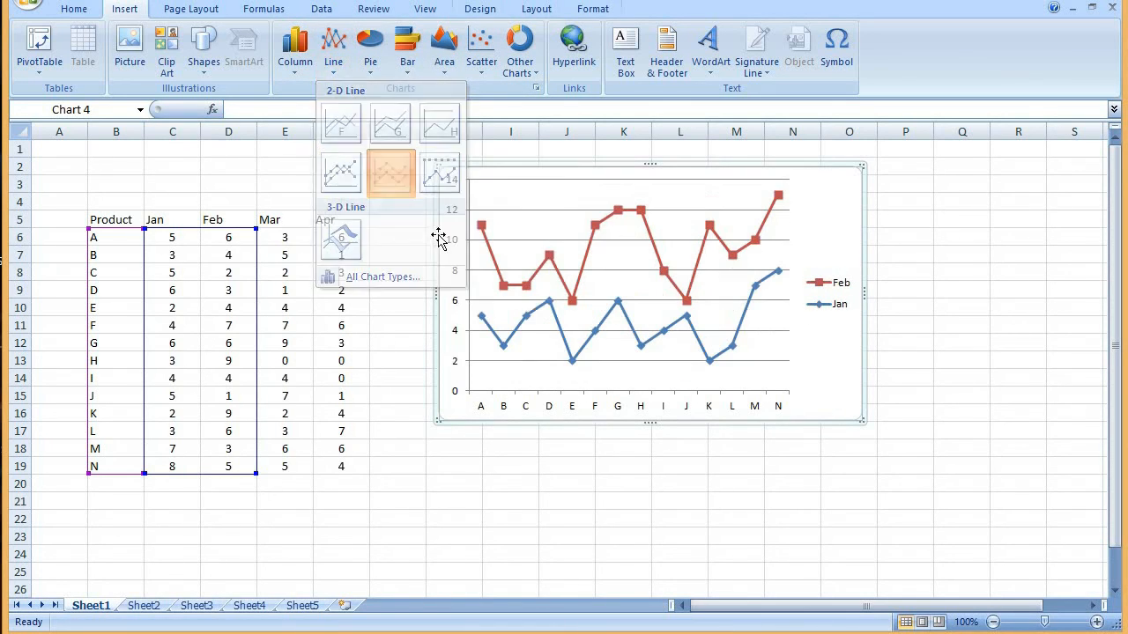
Try the 3-D line chart type and return the chart to the plain 2-D line type without markers.
left_click(334, 53)
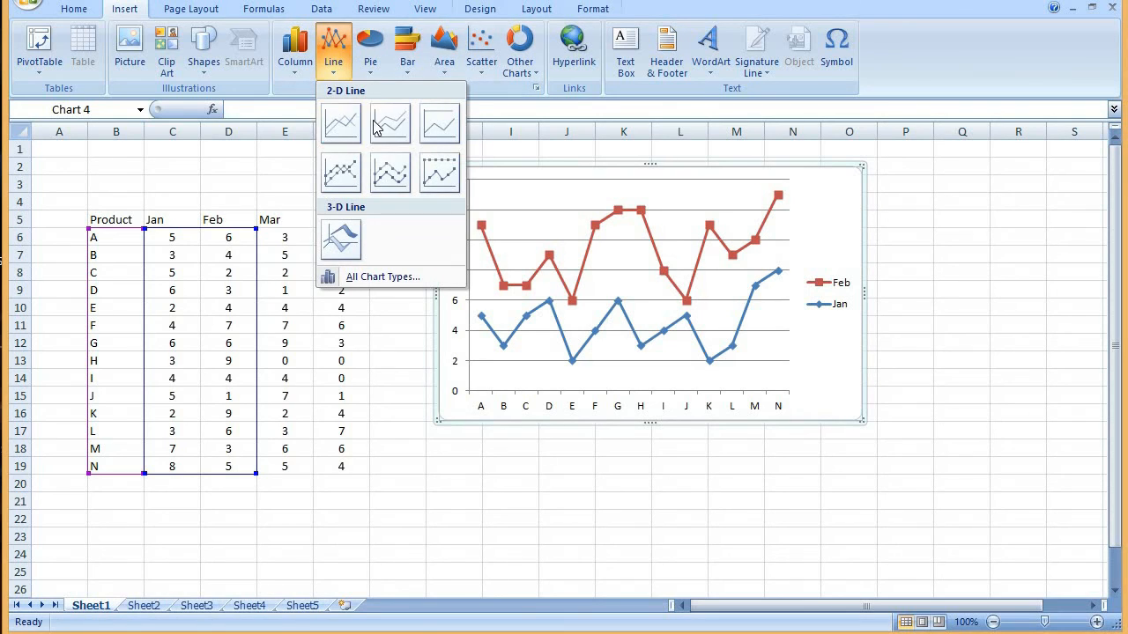
left_click(340, 243)
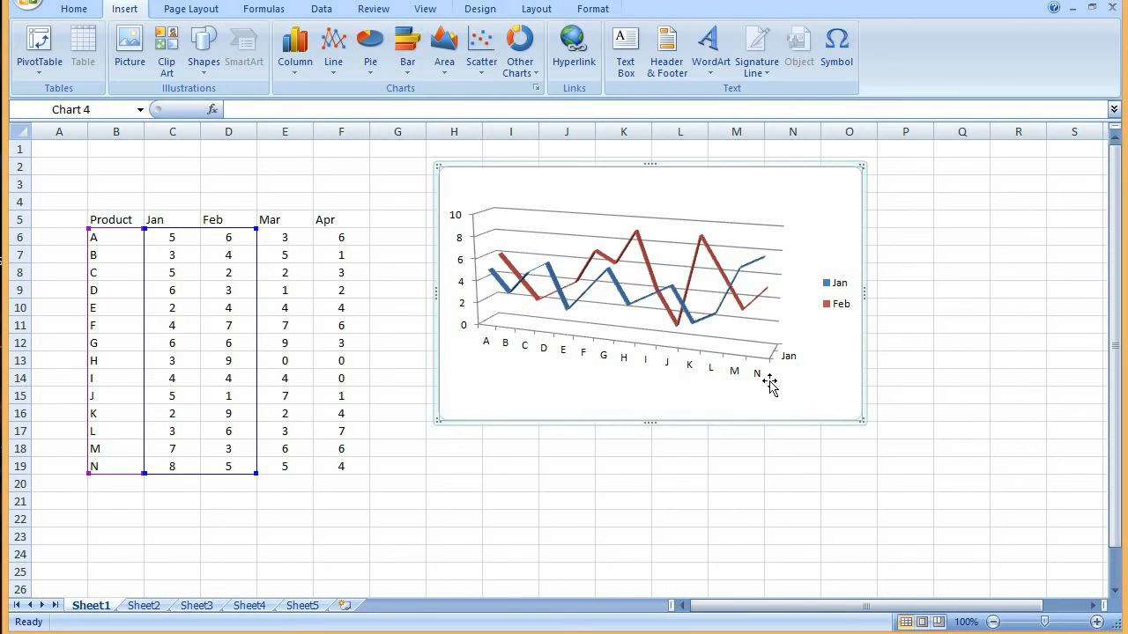
left_click(329, 67)
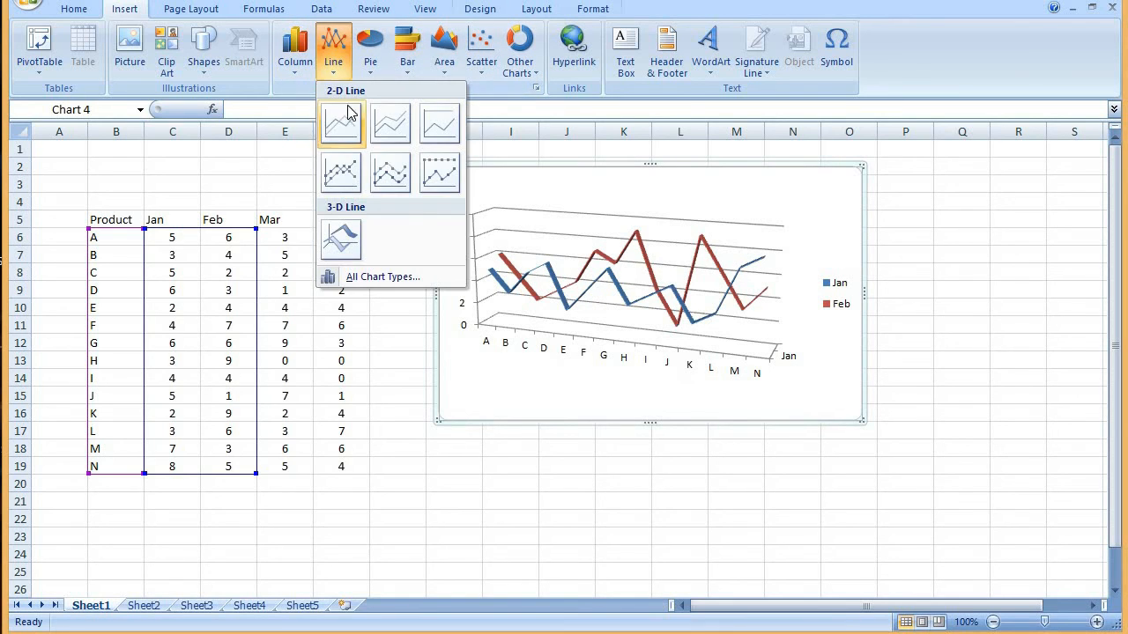
left_click(350, 112)
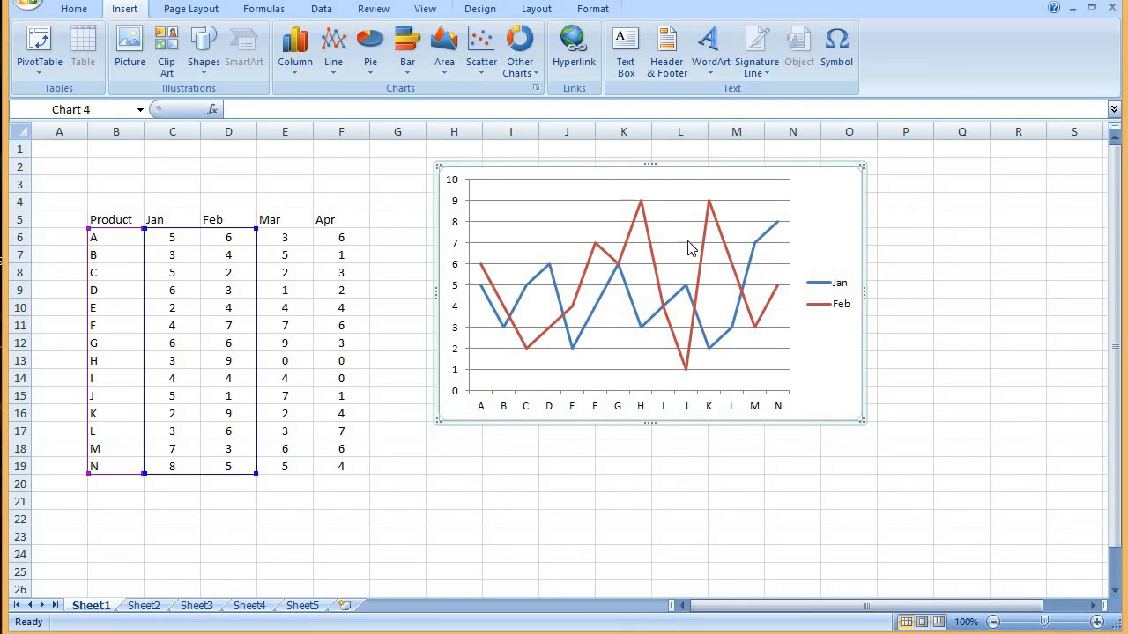
Apply the chart style with orange lines on a black background to the line chart.
left_click(598, 163)
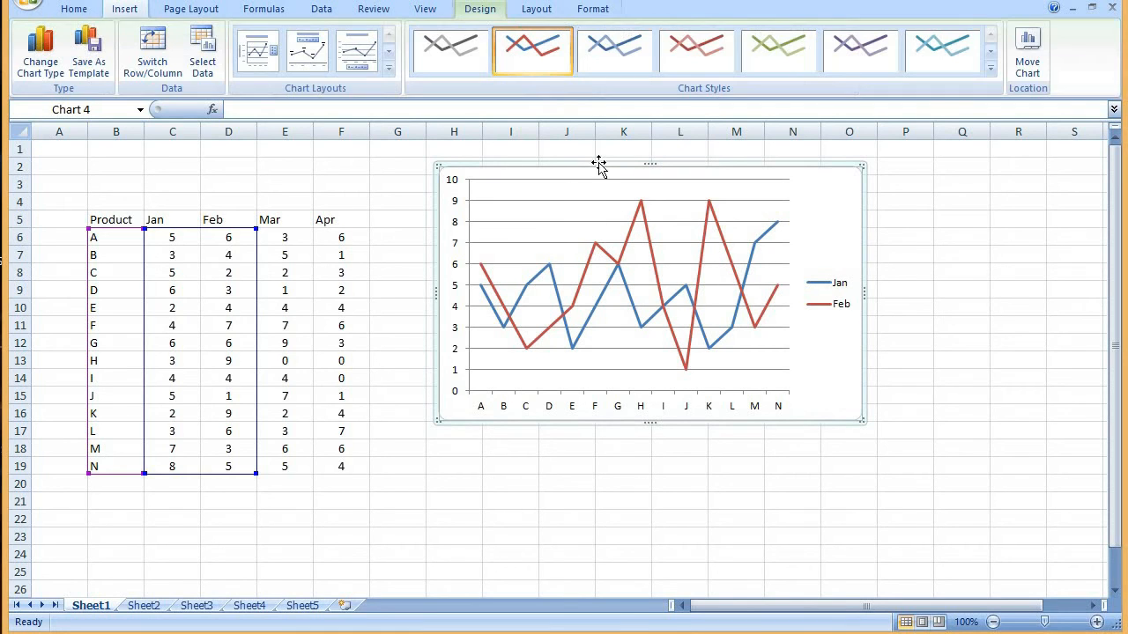
left_click(989, 67)
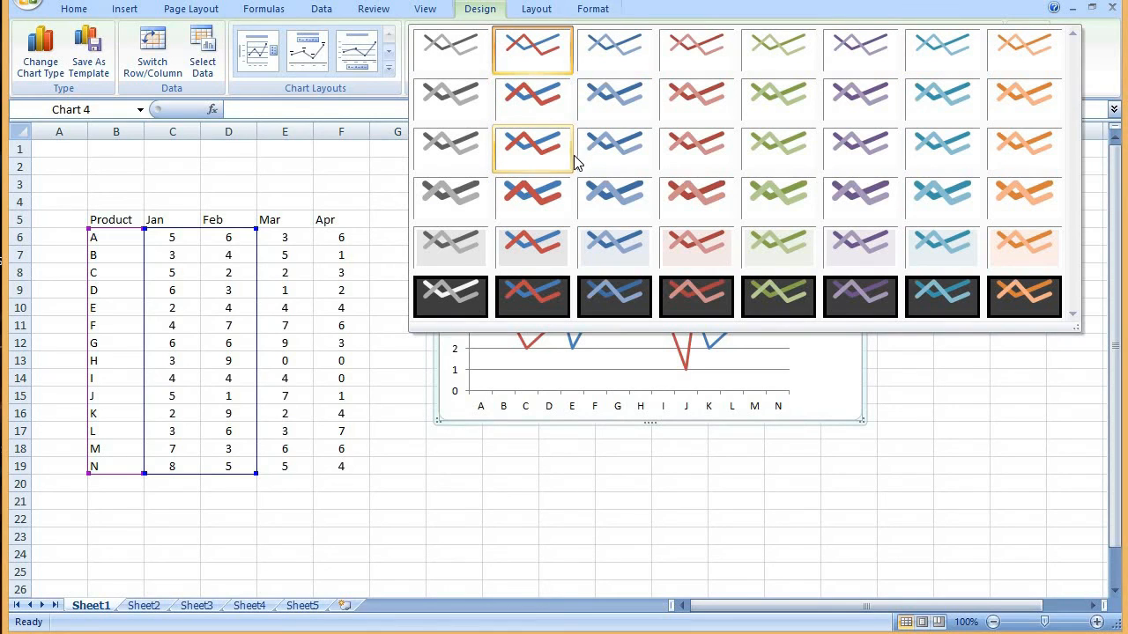
left_click(1017, 300)
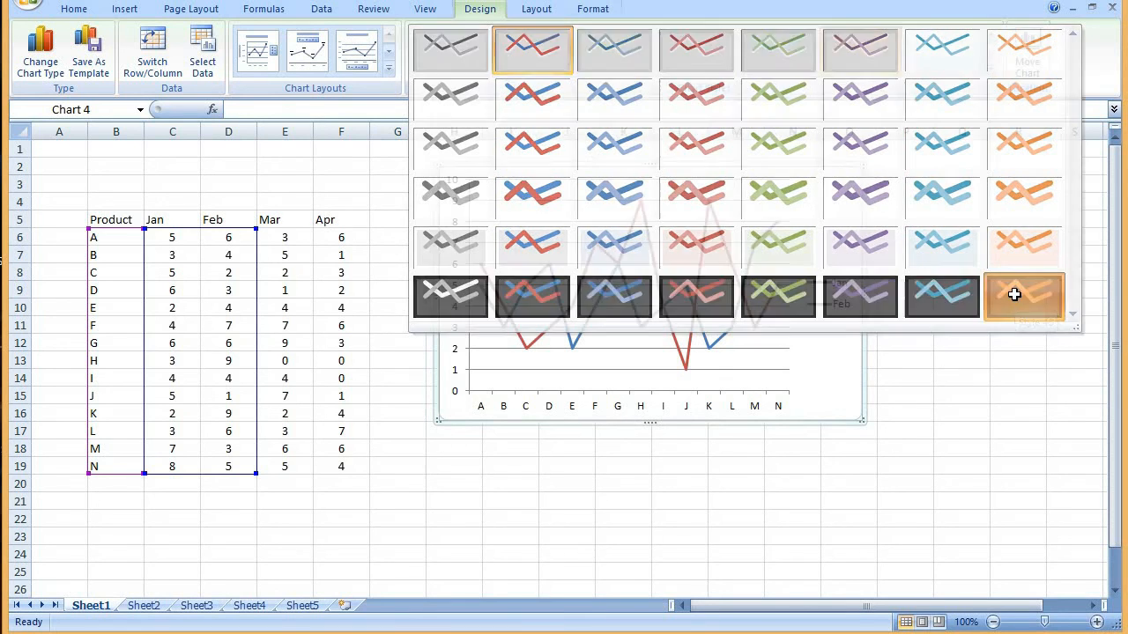
Try a chart layout with title, top legend and data labels, followed by one with the legend below the plot.
left_click(388, 68)
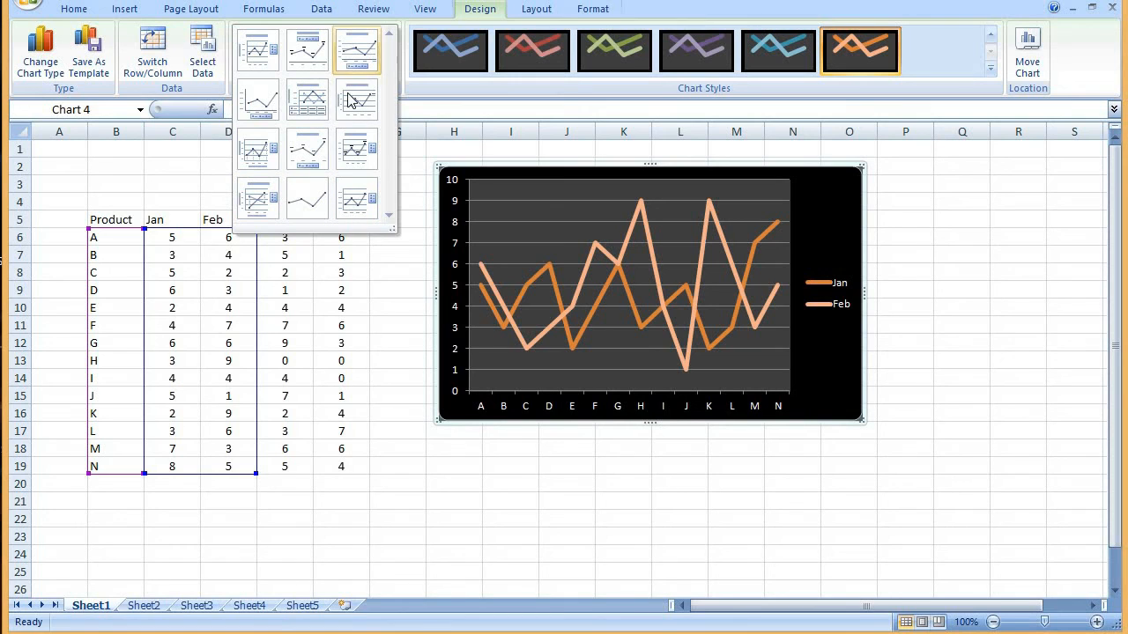
left_click(302, 53)
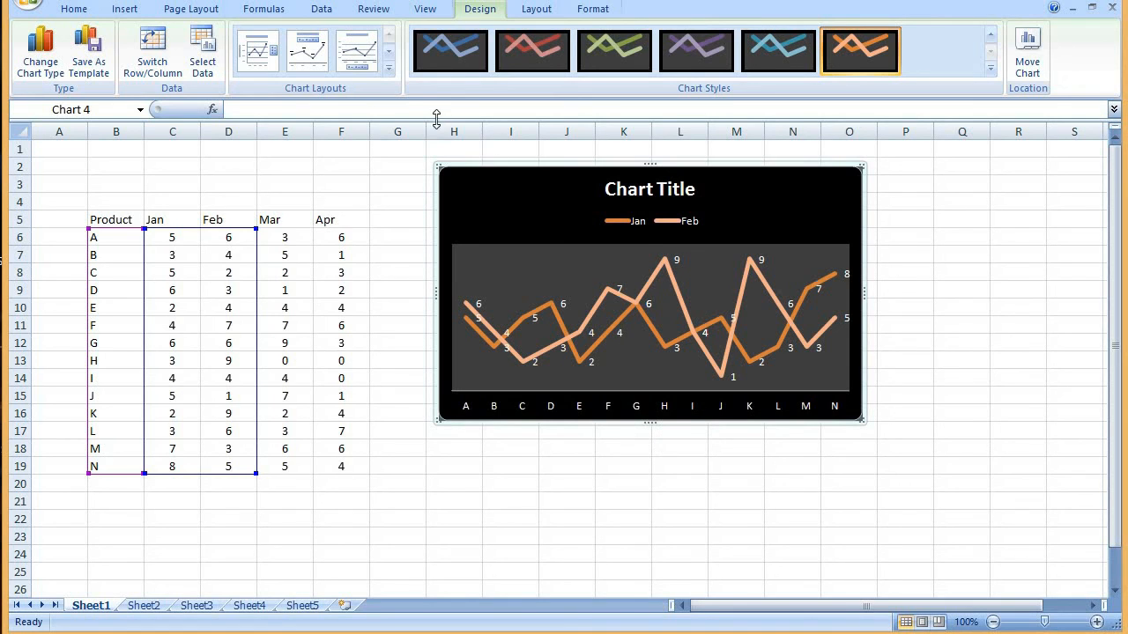
left_click(388, 67)
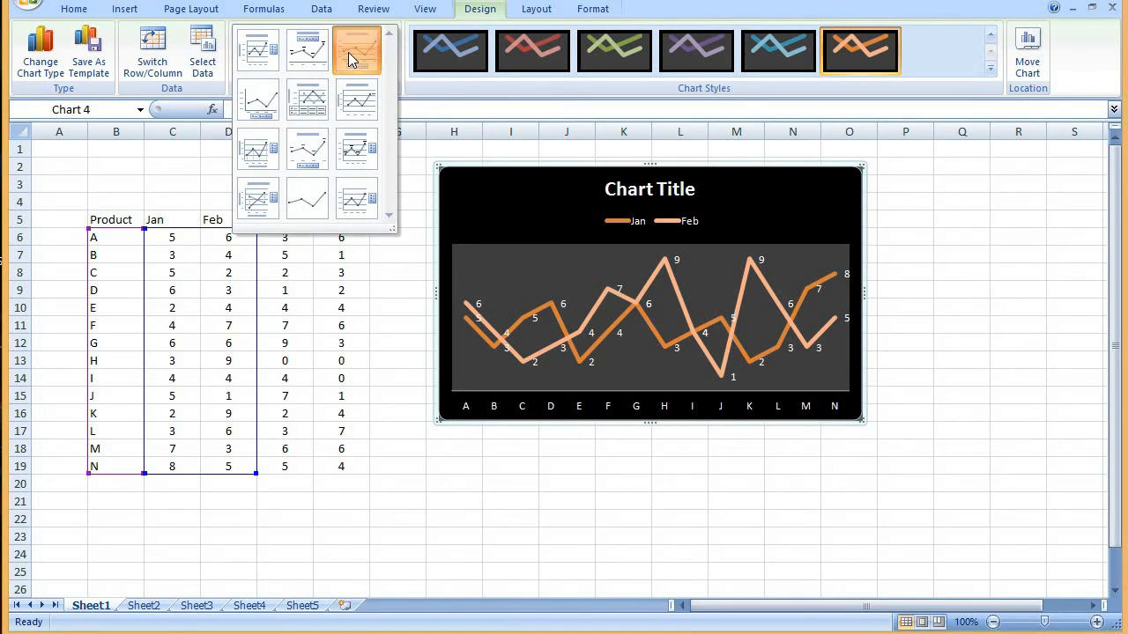
left_click(352, 59)
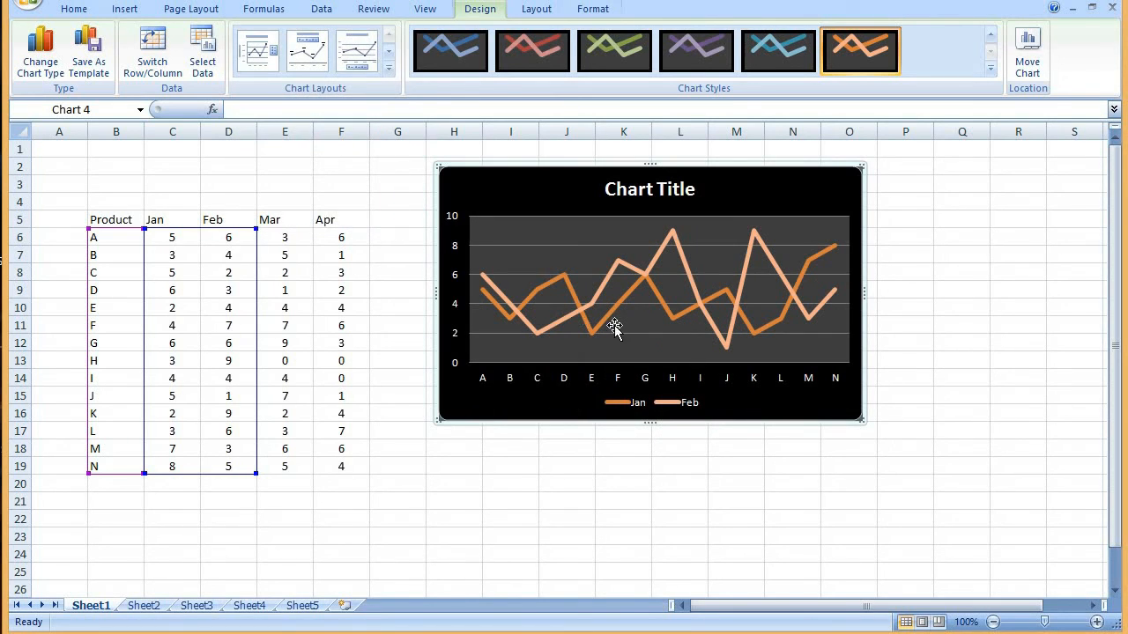
Try the chart layout with a data table under the plot, followed by one labelling each series at its last point.
left_click(389, 67)
left_click(304, 108)
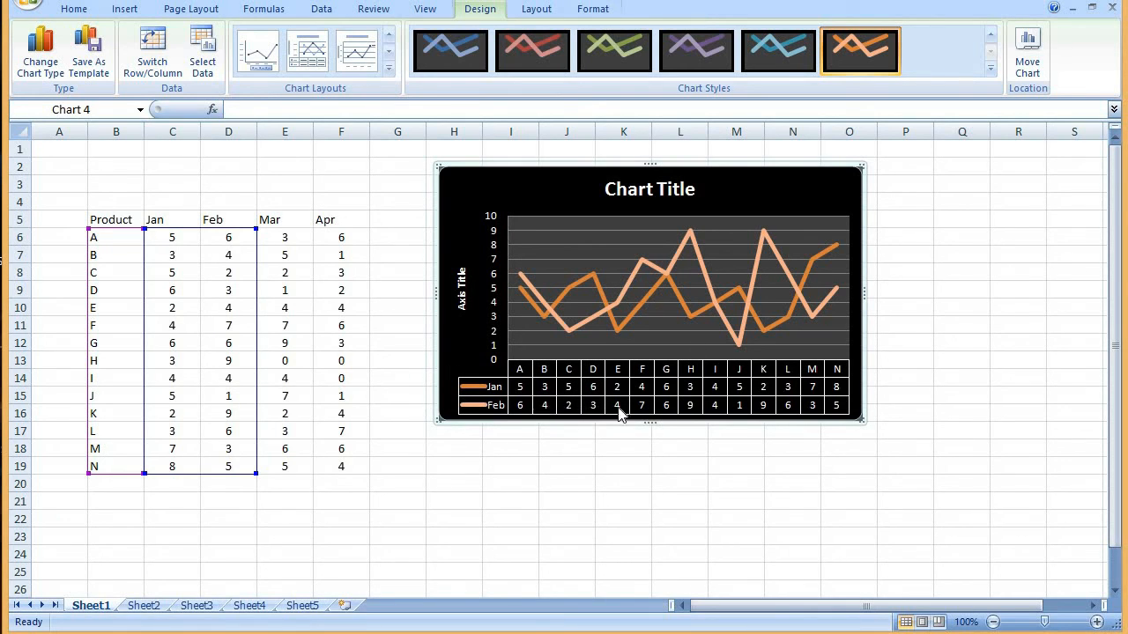
mouse_move(644, 305)
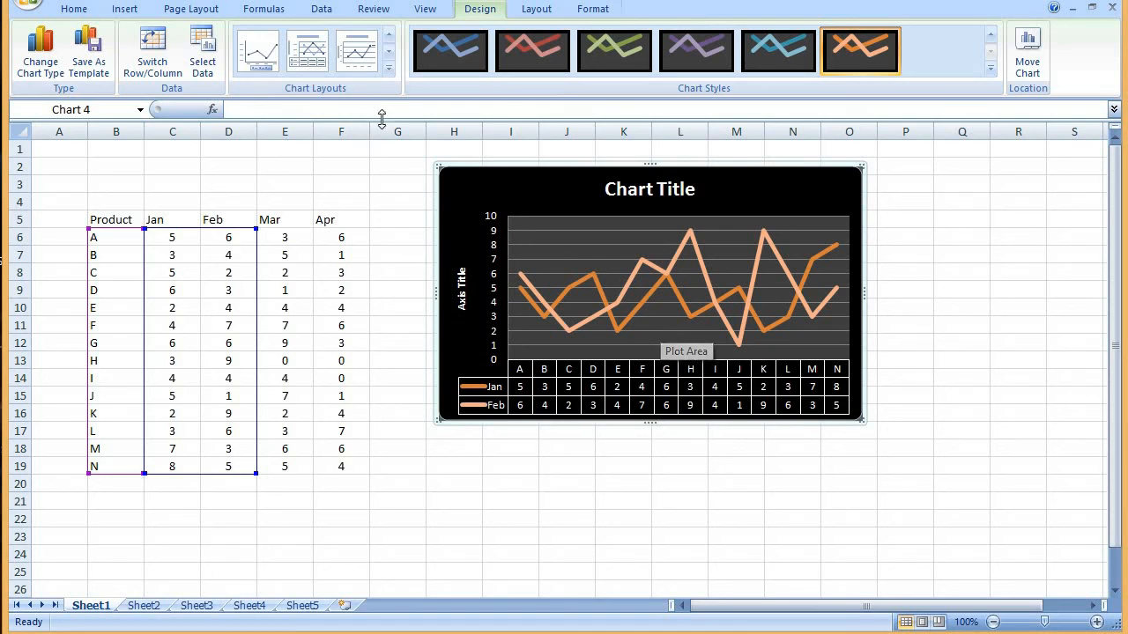
left_click(389, 67)
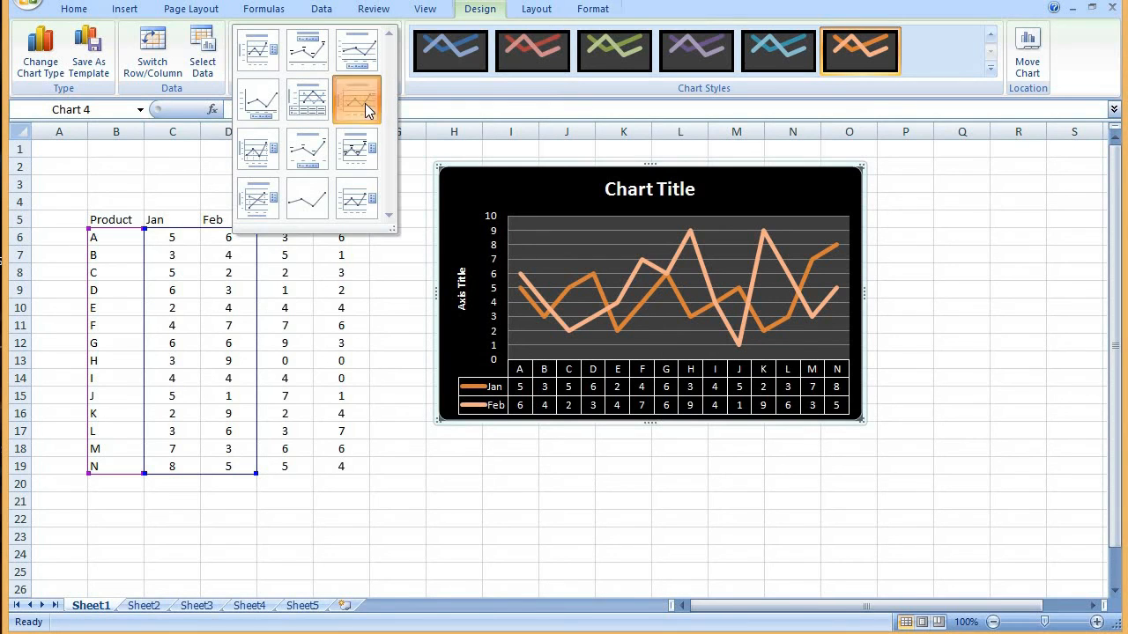
left_click(367, 110)
Try the chart layout with drop lines and axis titles, followed by one with title, right-hand legend and data labels.
left_click(389, 67)
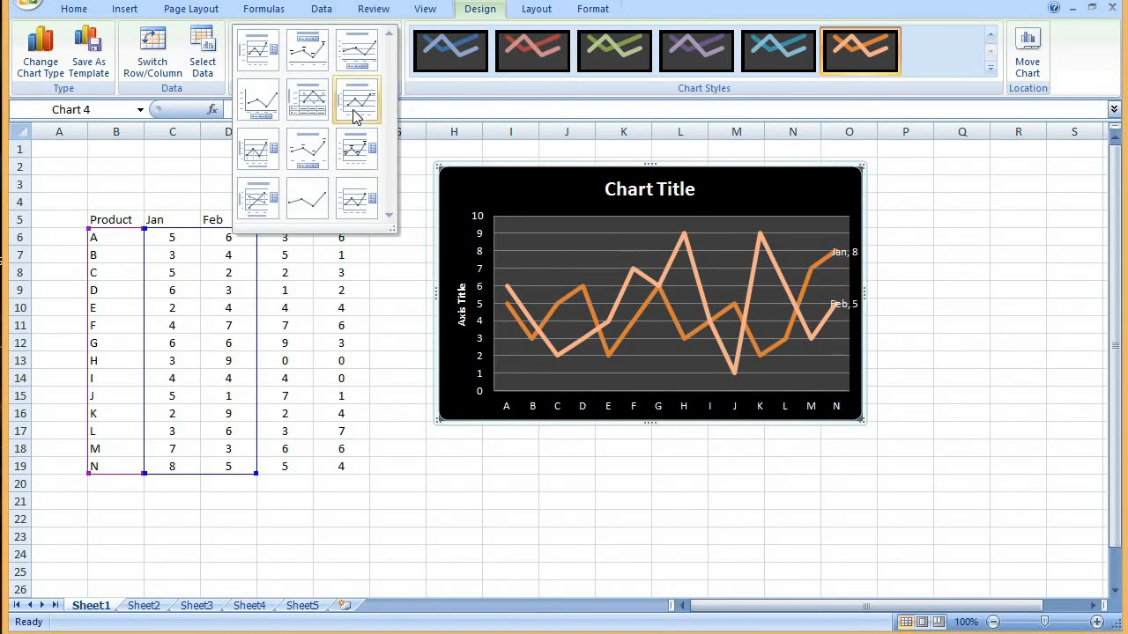
left_click(264, 157)
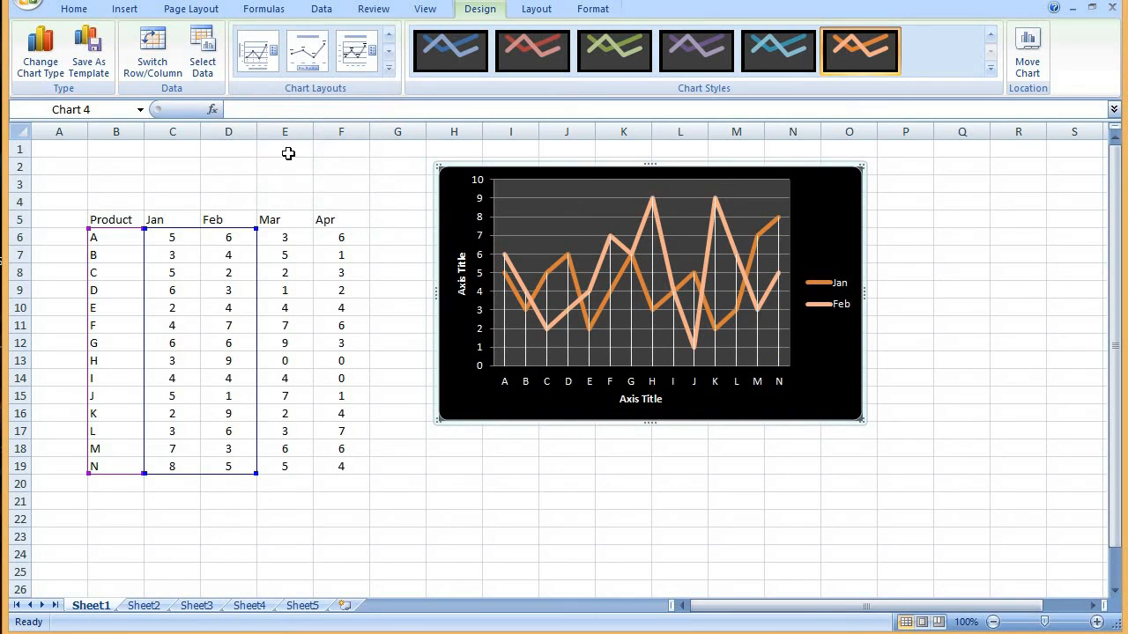
left_click(389, 67)
left_click(350, 151)
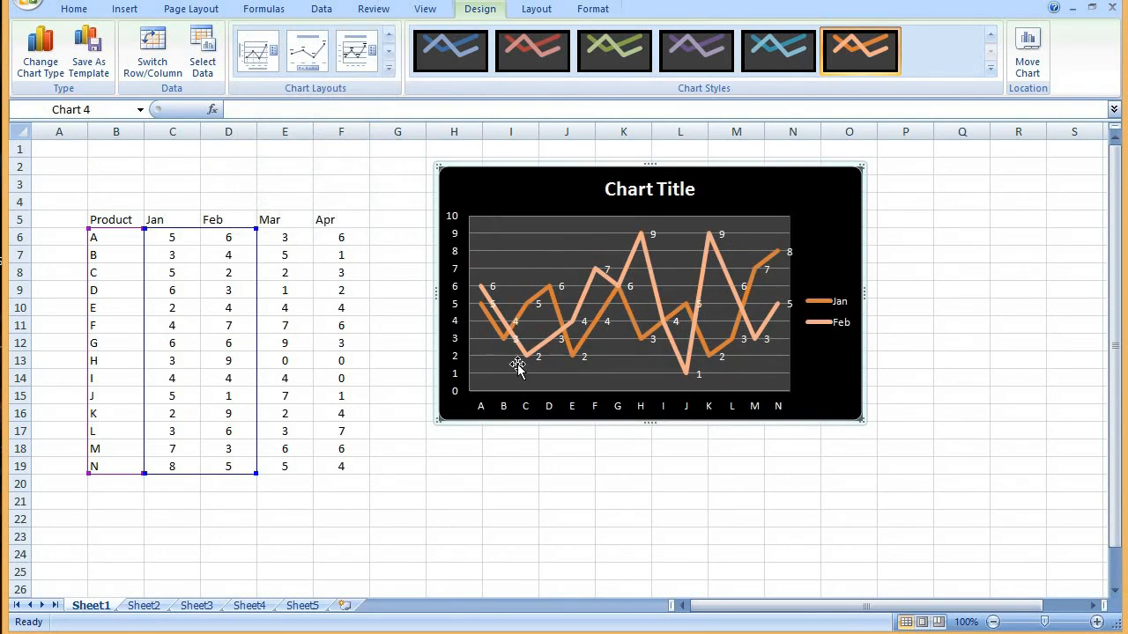
Try the chart layout with high-low lines and axis titles, followed by the bare layout showing only the lines.
left_click(390, 70)
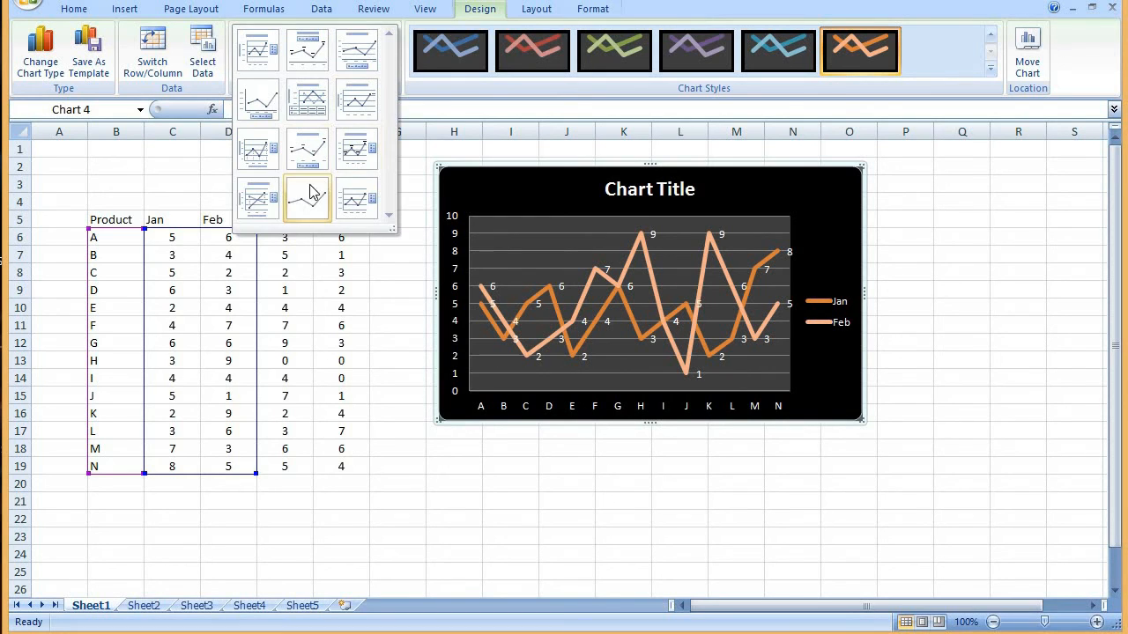
left_click(265, 208)
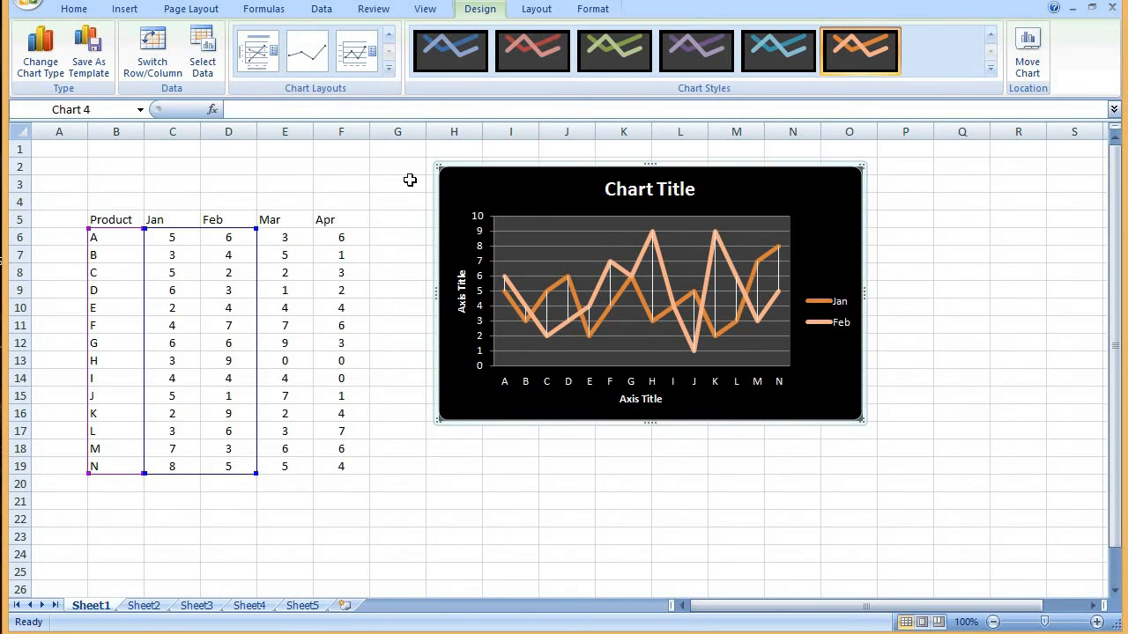
left_click(388, 68)
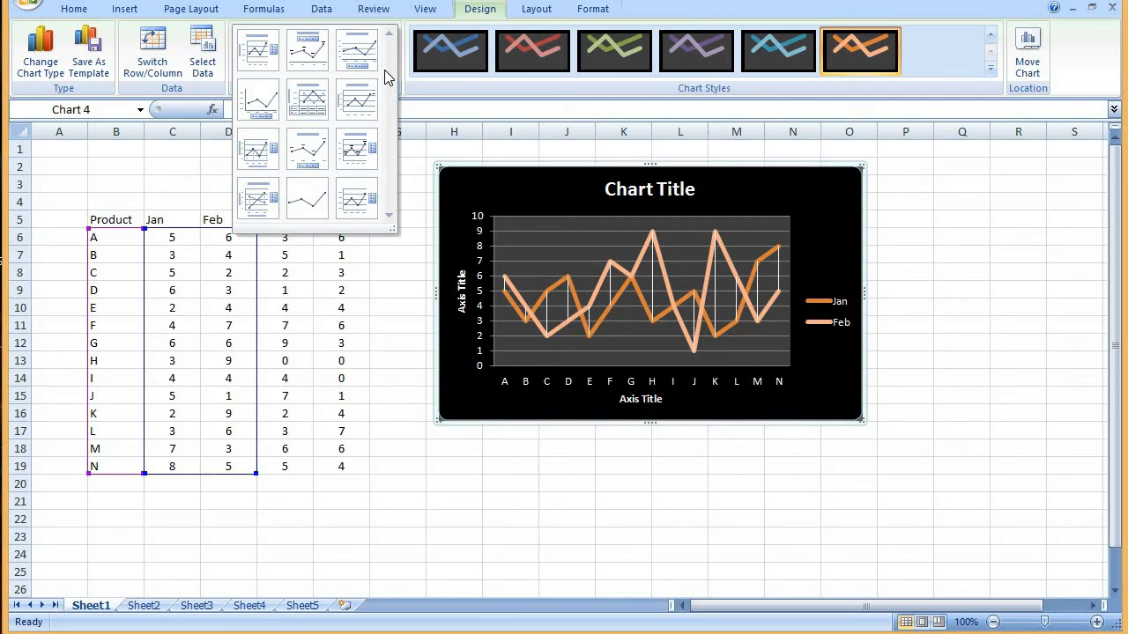
left_click(331, 202)
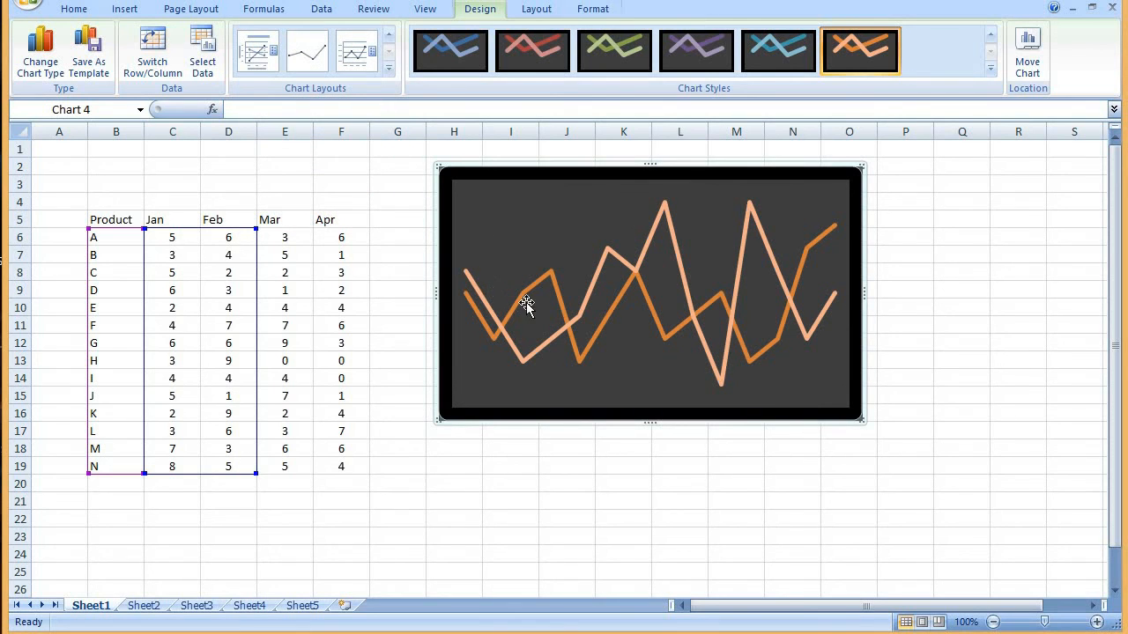
Apply the chart layout with axes, gridlines and a right-hand legend but no chart title or axis titles.
left_click(389, 68)
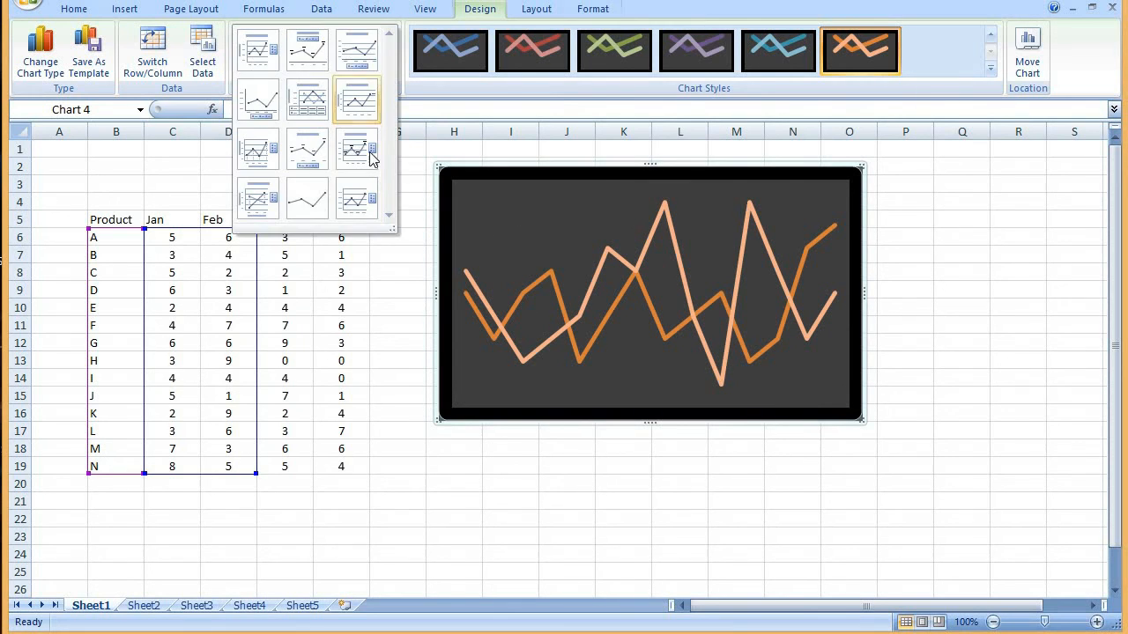
left_click(357, 197)
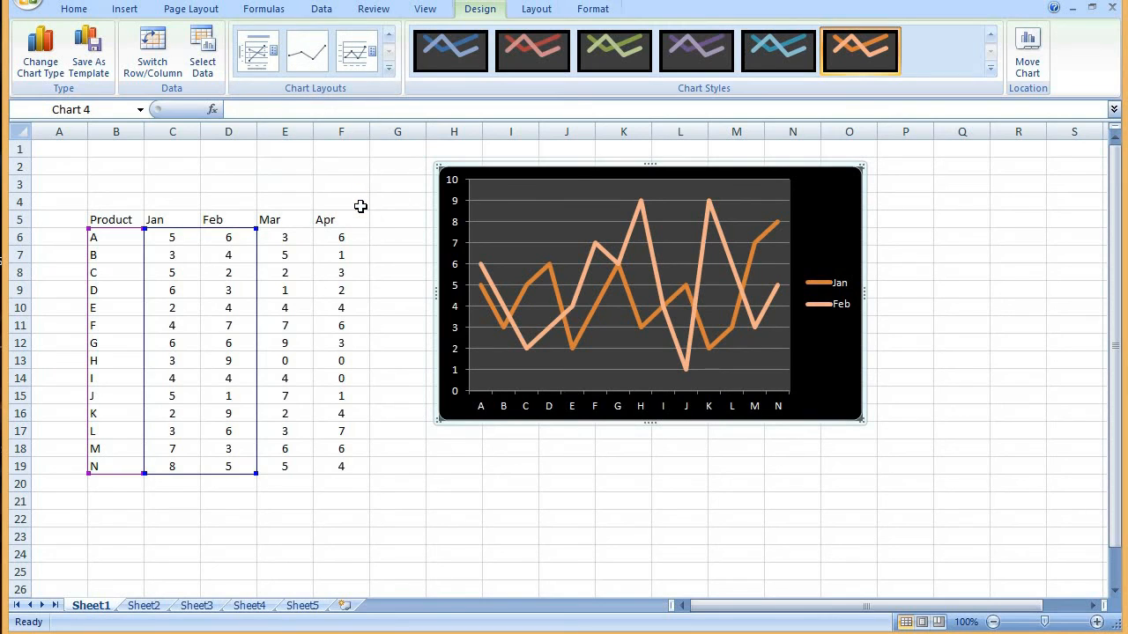